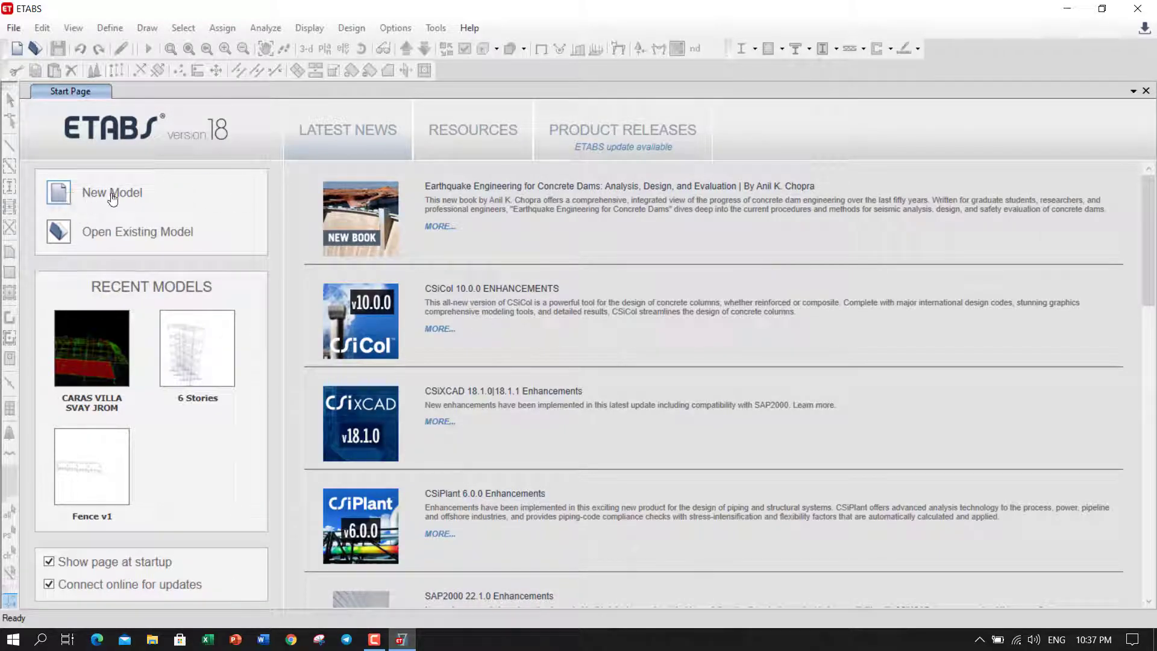
Step: Create a new model using built-in settings with Metric SI units, AISC14 sections, AISC 360-16 steel code and ACI 318-14 concrete code
{"action": "left_click", "coordinate": [67, 193]}
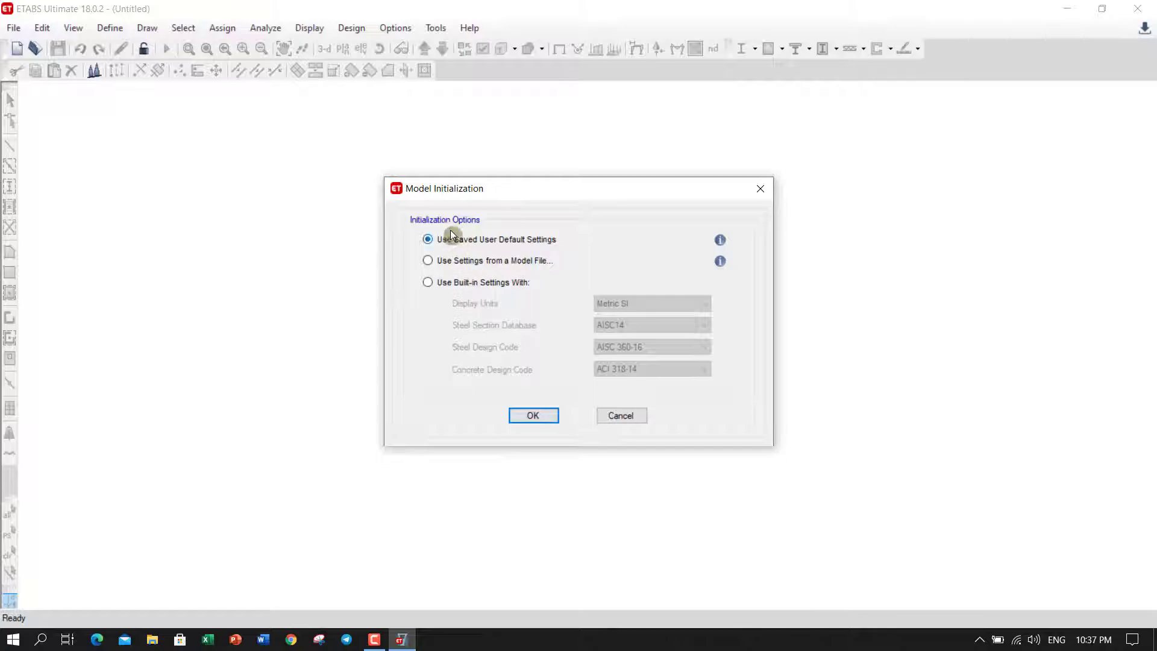
{"action": "left_click", "coordinate": [428, 282]}
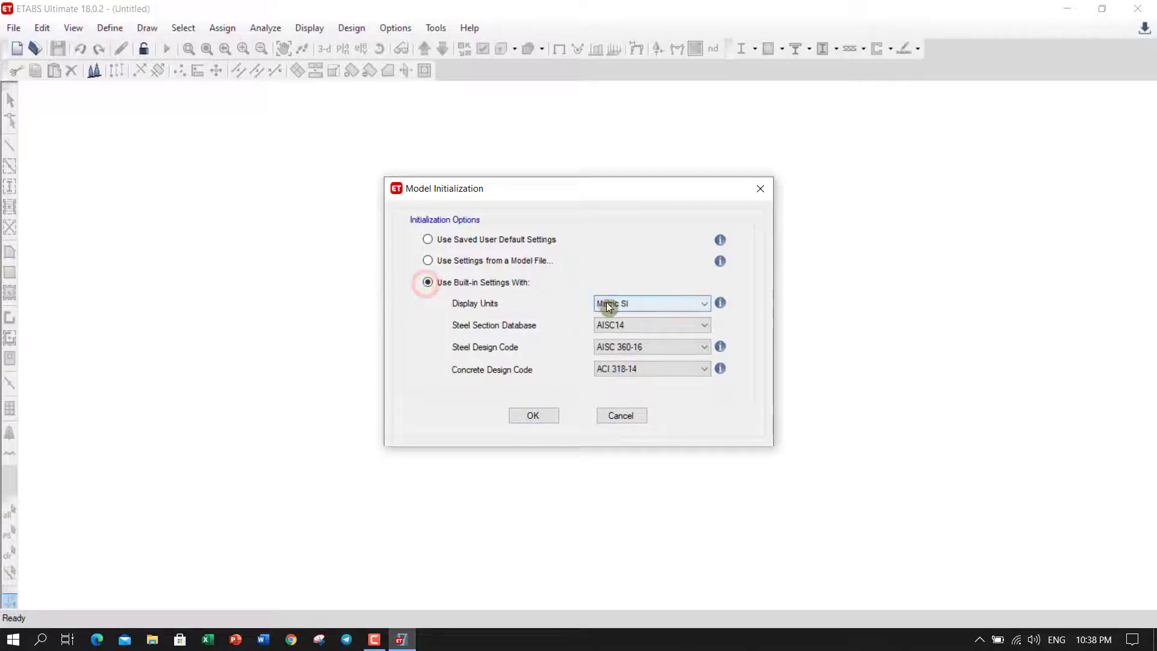
{"action": "left_click", "coordinate": [638, 305]}
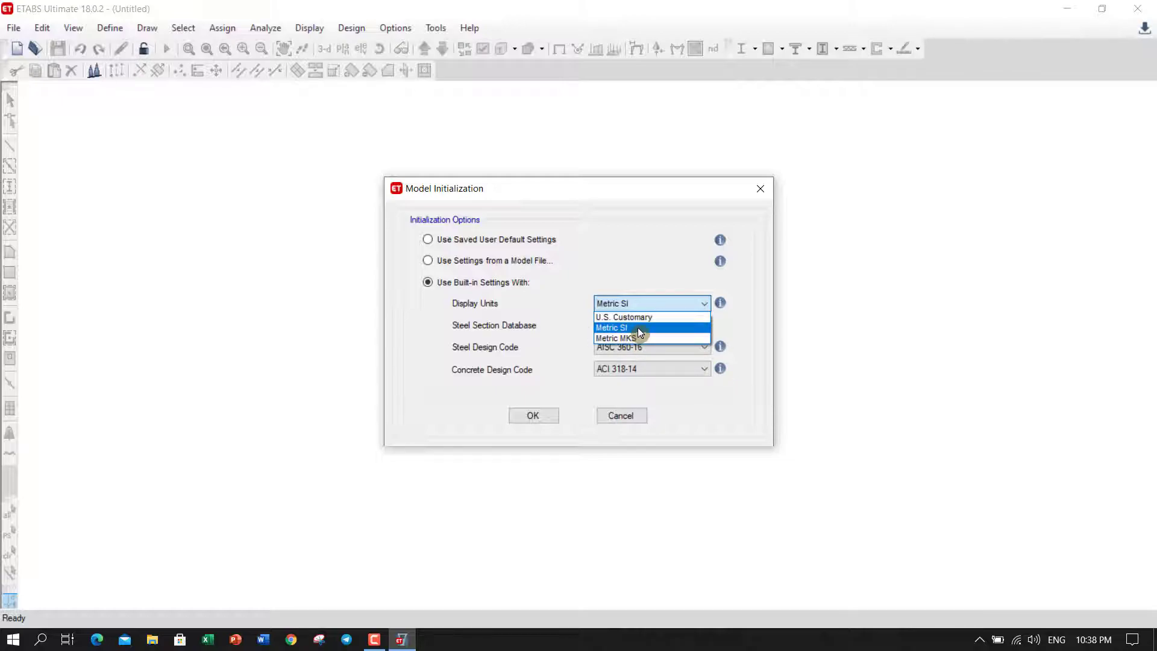
{"action": "left_click", "coordinate": [630, 327]}
{"action": "left_click", "coordinate": [609, 324]}
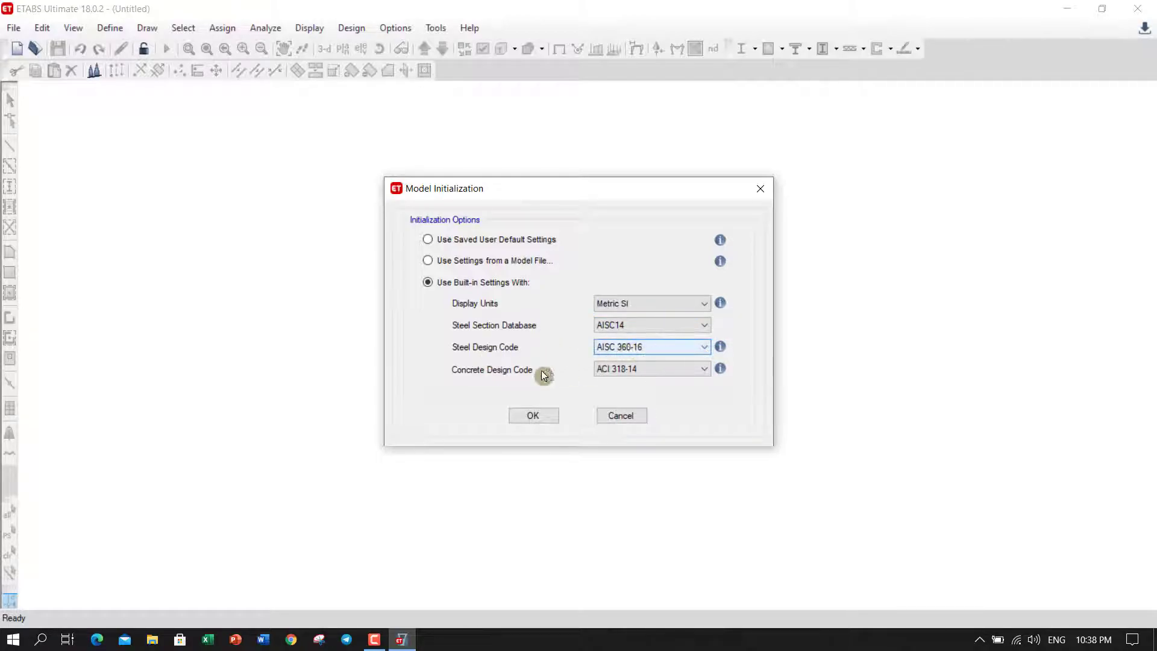
{"action": "left_click", "coordinate": [656, 370]}
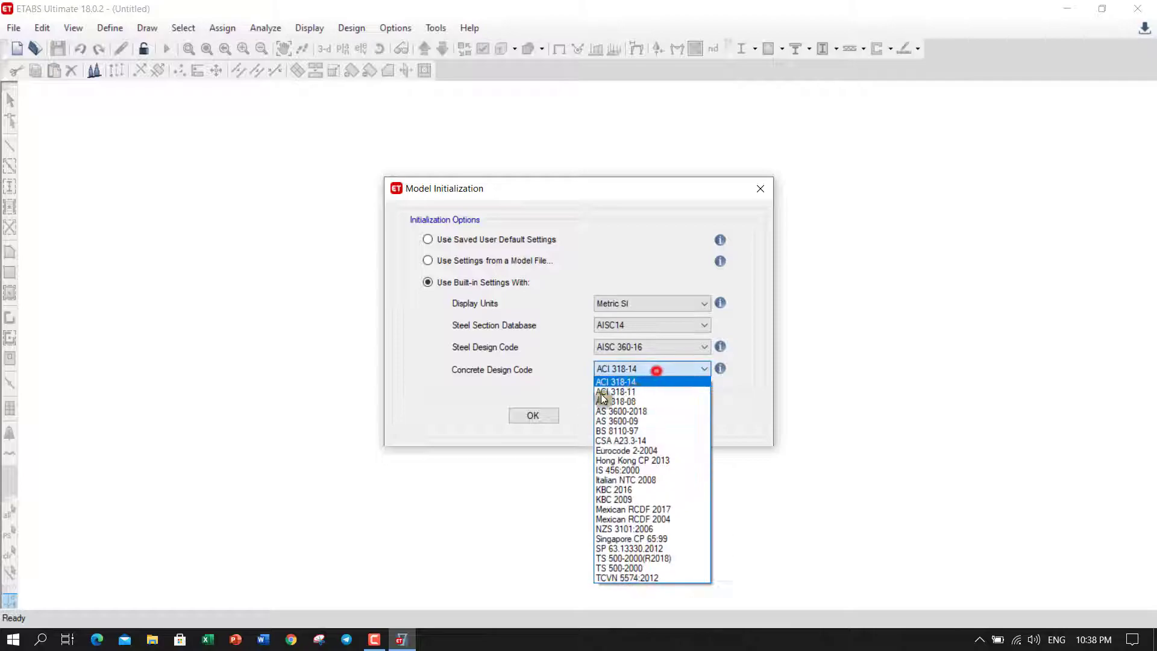
{"action": "left_click", "coordinate": [643, 382]}
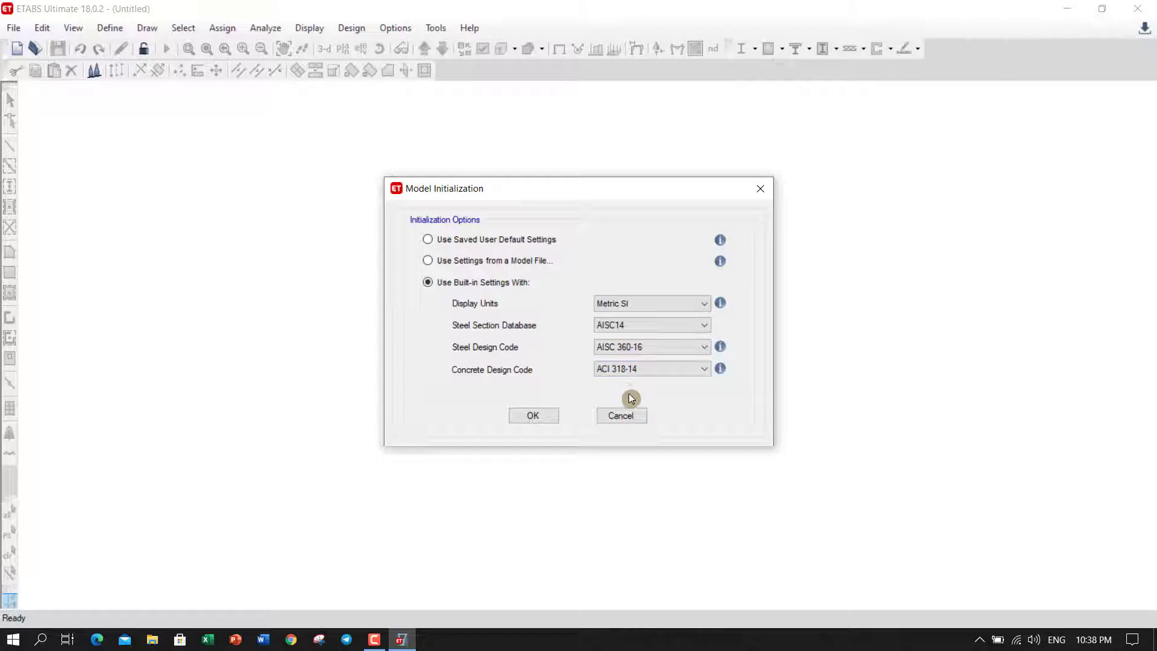
{"action": "left_click", "coordinate": [529, 417]}
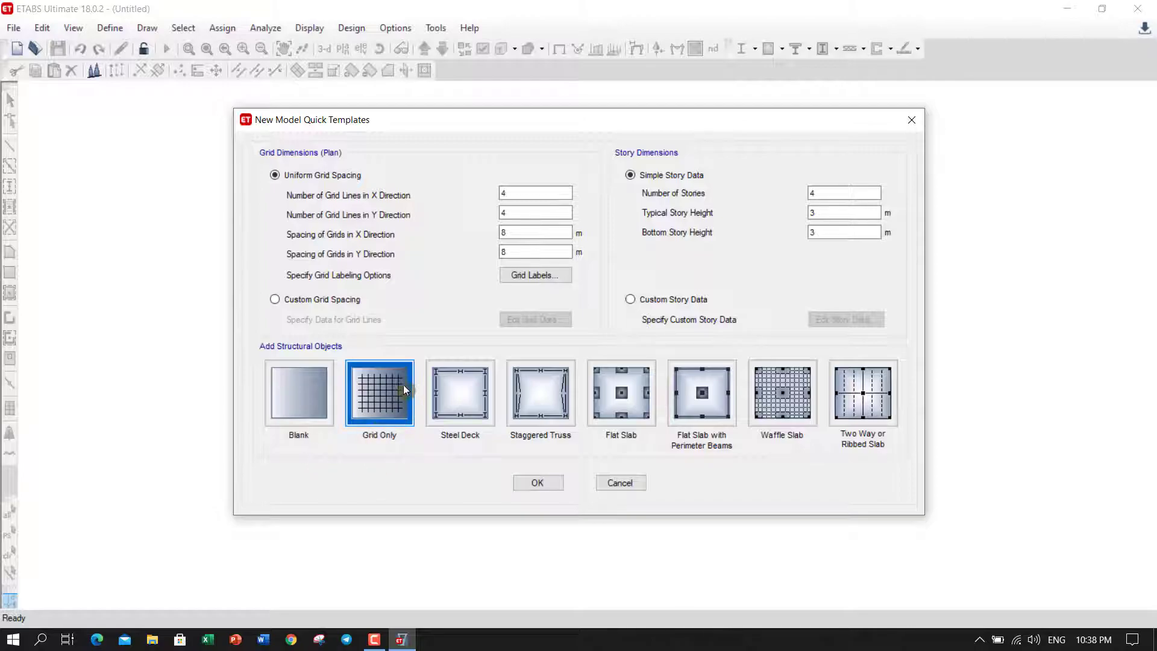
Step: Start the model from the Blank template, without any grid or structural objects
{"action": "left_click", "coordinate": [304, 409]}
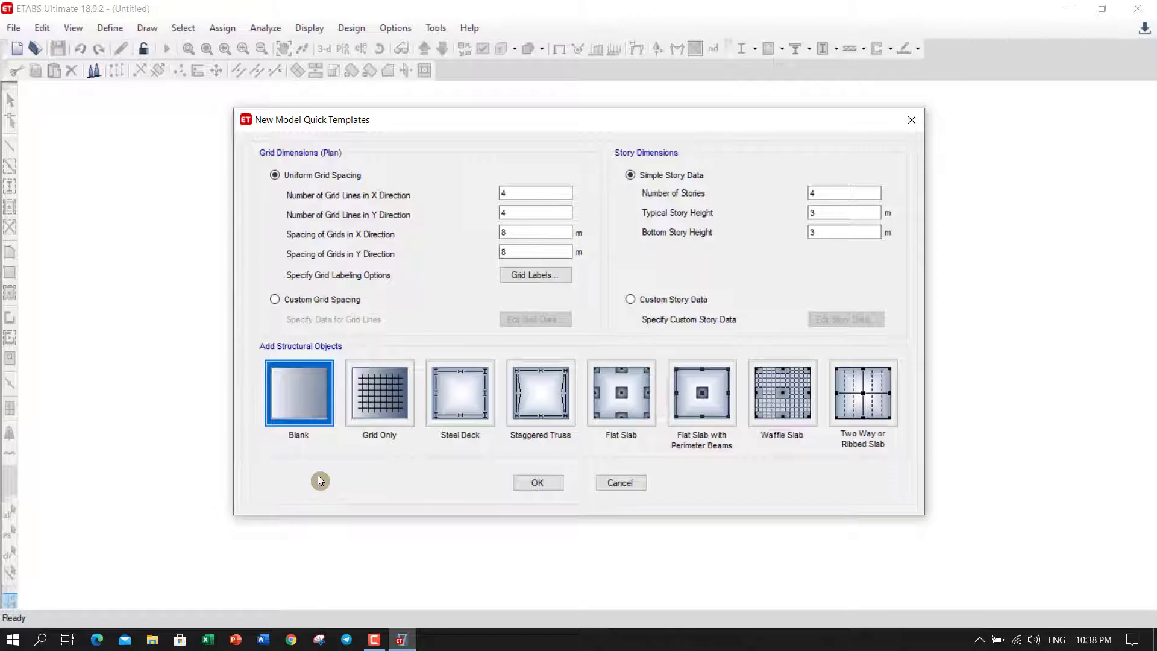
{"action": "left_click", "coordinate": [279, 431]}
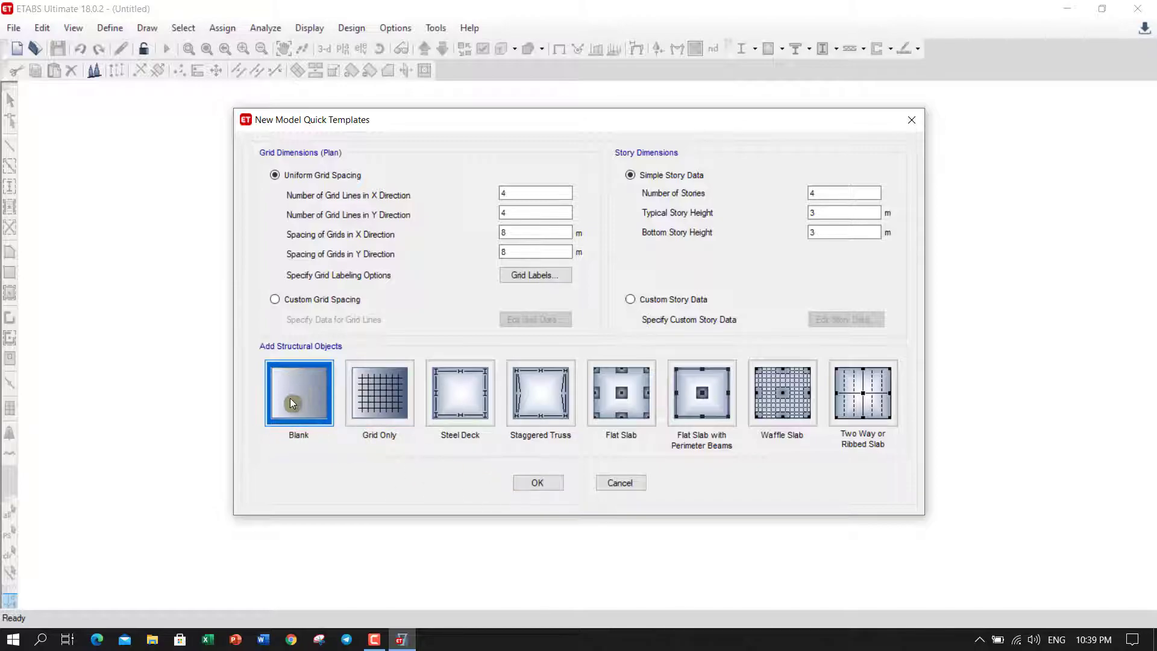
{"action": "left_click", "coordinate": [531, 482]}
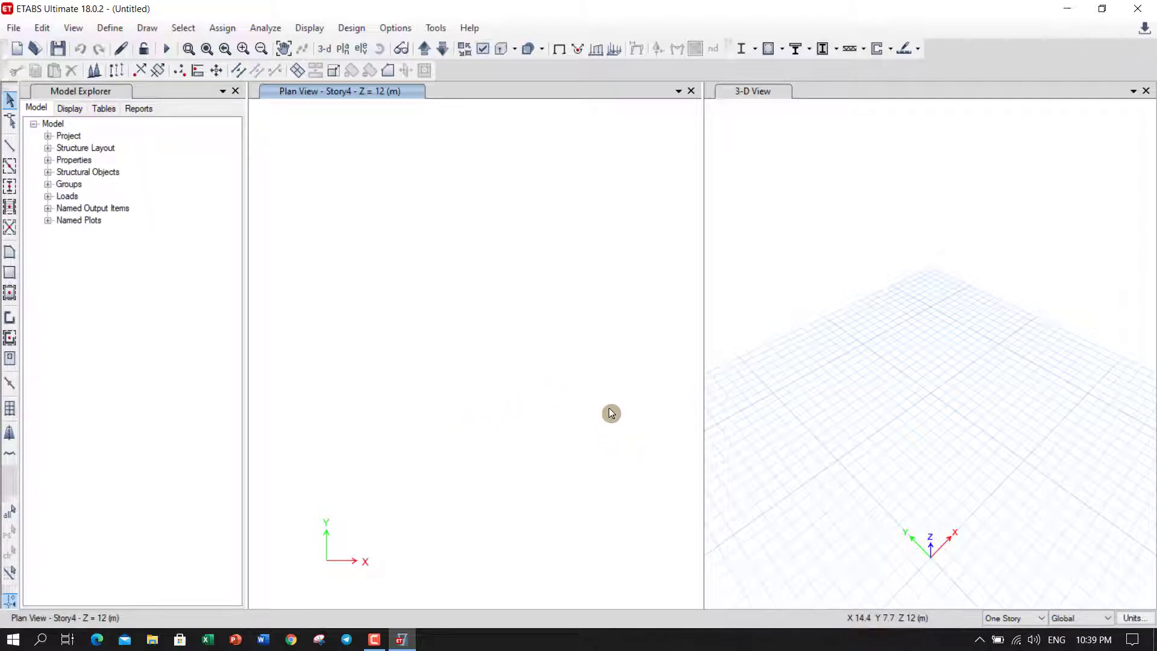
{"action": "left_click", "coordinate": [907, 383]}
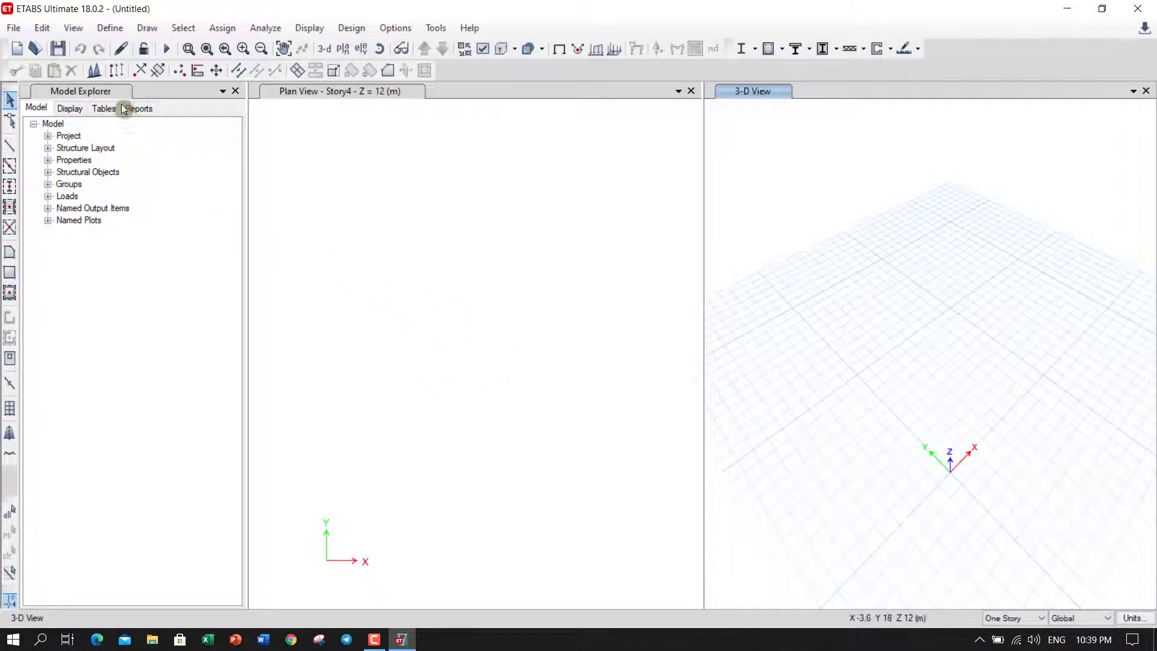
Step: Open the existing grid system G1 for modification from the story and grid system data
{"action": "left_click", "coordinate": [47, 29]}
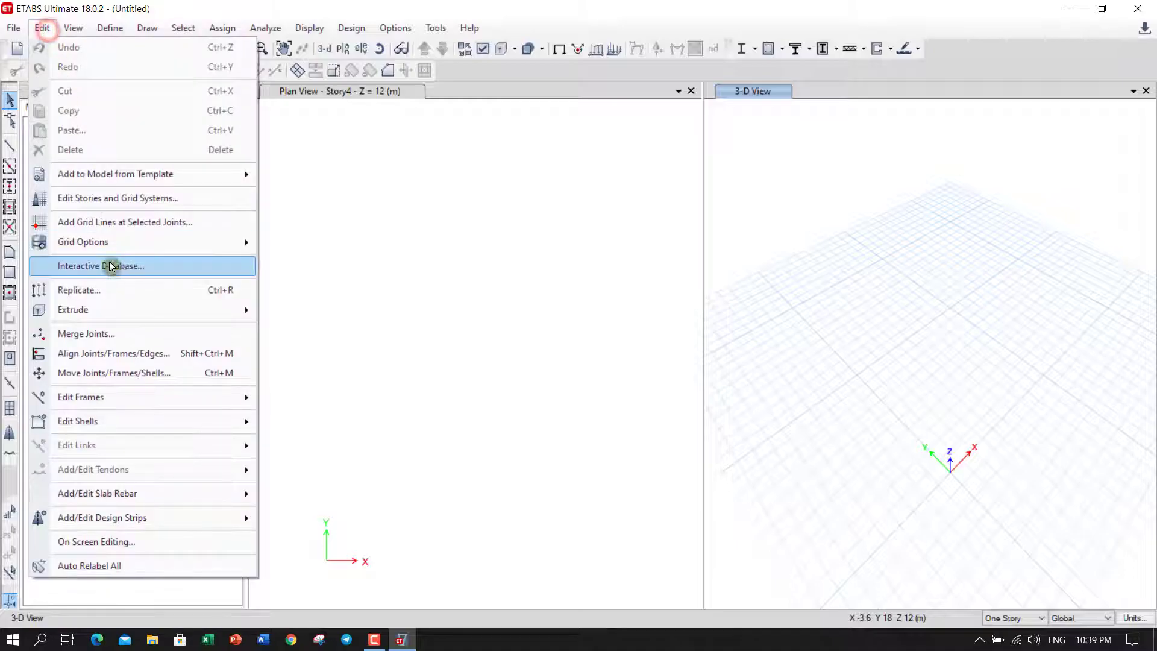
{"action": "left_click", "coordinate": [147, 204]}
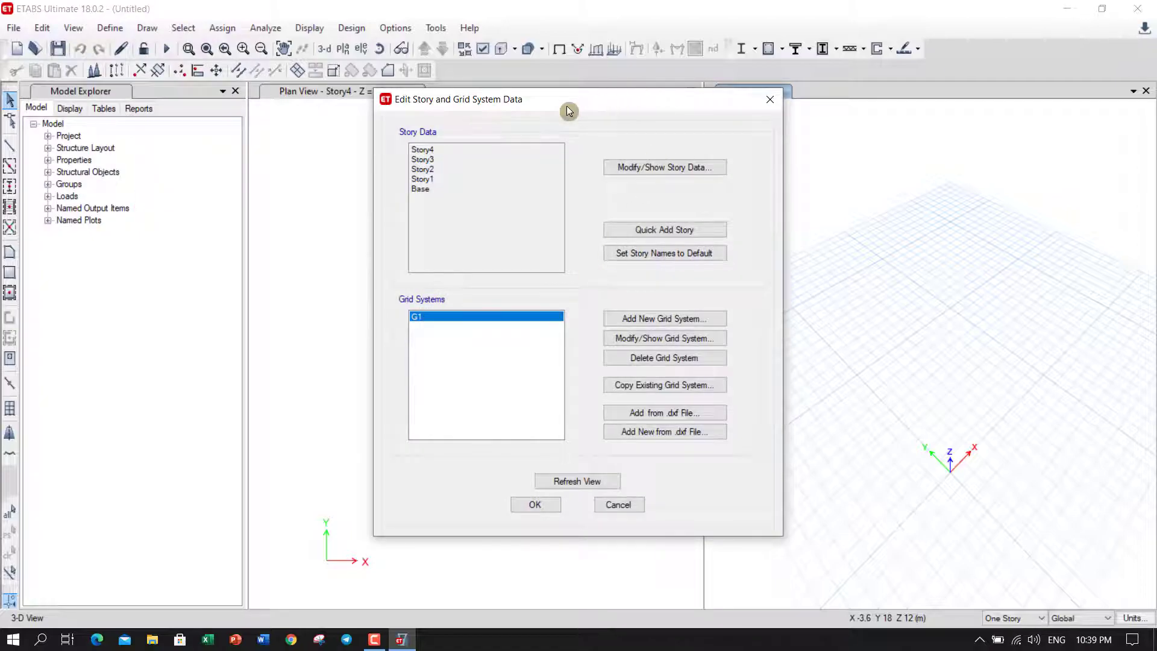
{"action": "left_click_drag", "start_coordinate": [568, 100], "coordinate": [725, 118]}
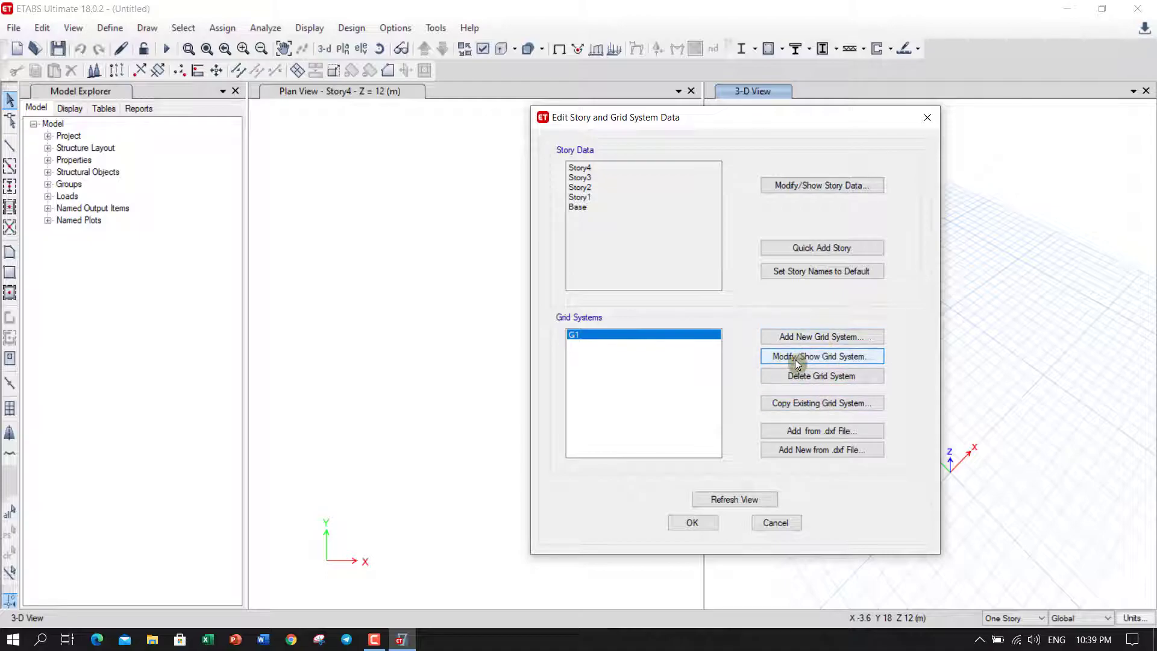
{"action": "left_click", "coordinate": [605, 377]}
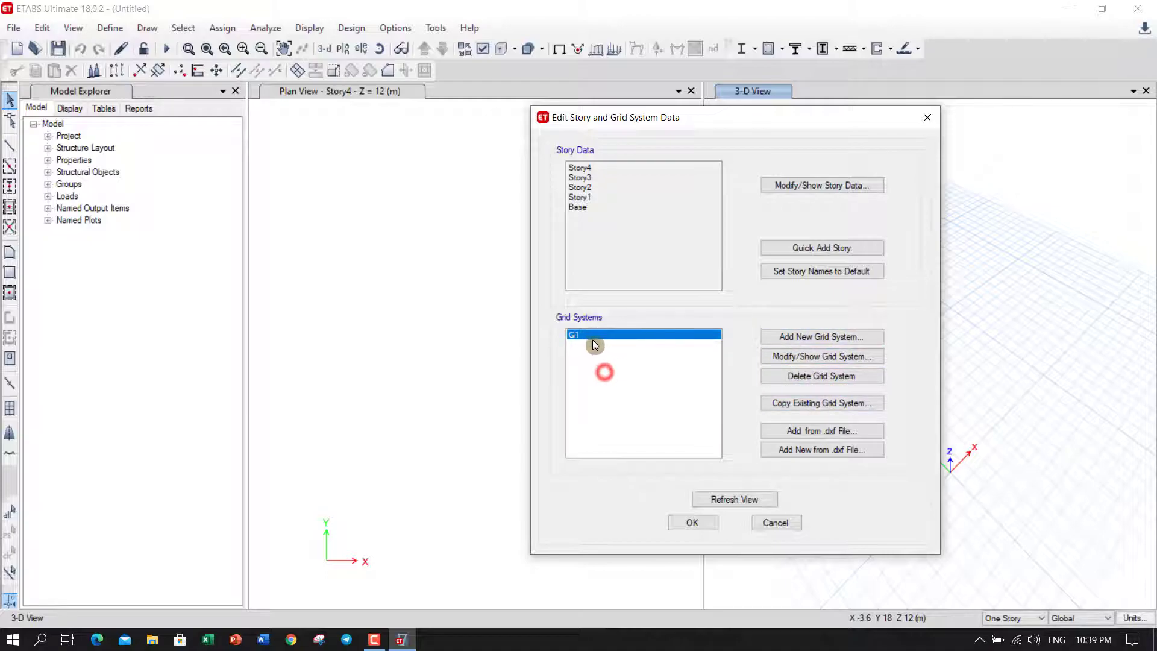
{"action": "left_click", "coordinate": [586, 335]}
{"action": "left_click", "coordinate": [840, 360]}
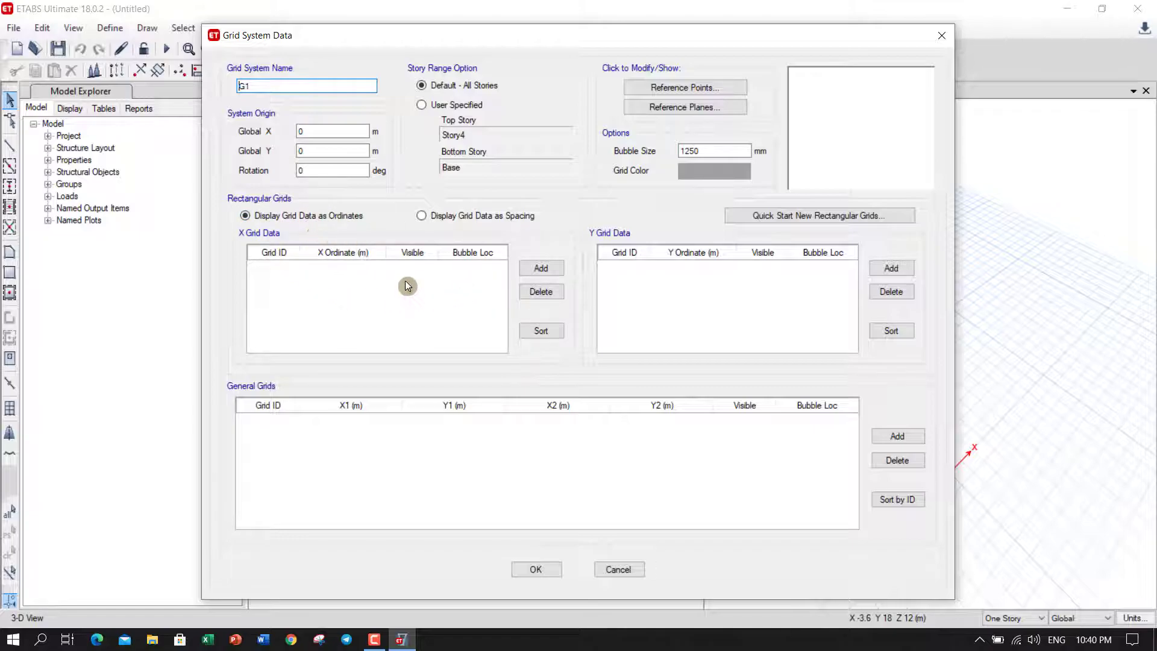
Step: Display the grid data as ordinates and add X grid lines A at 0 m and B at 5 m
{"action": "left_click", "coordinate": [246, 216]}
{"action": "left_click", "coordinate": [541, 267]}
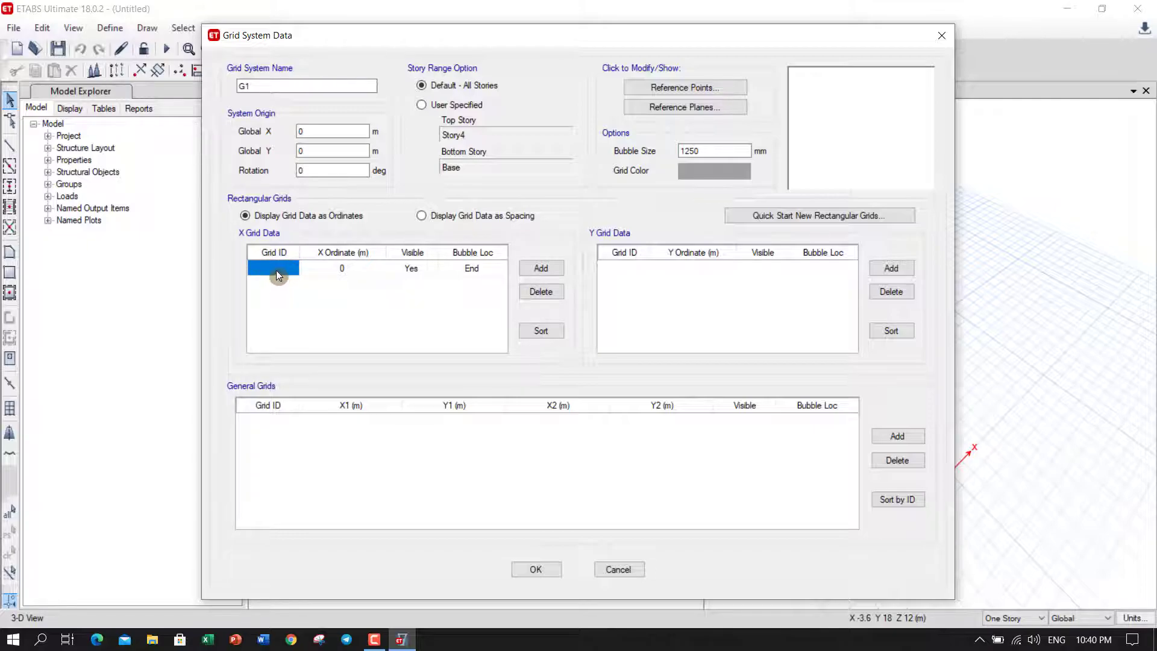
{"action": "type", "text": "A"}
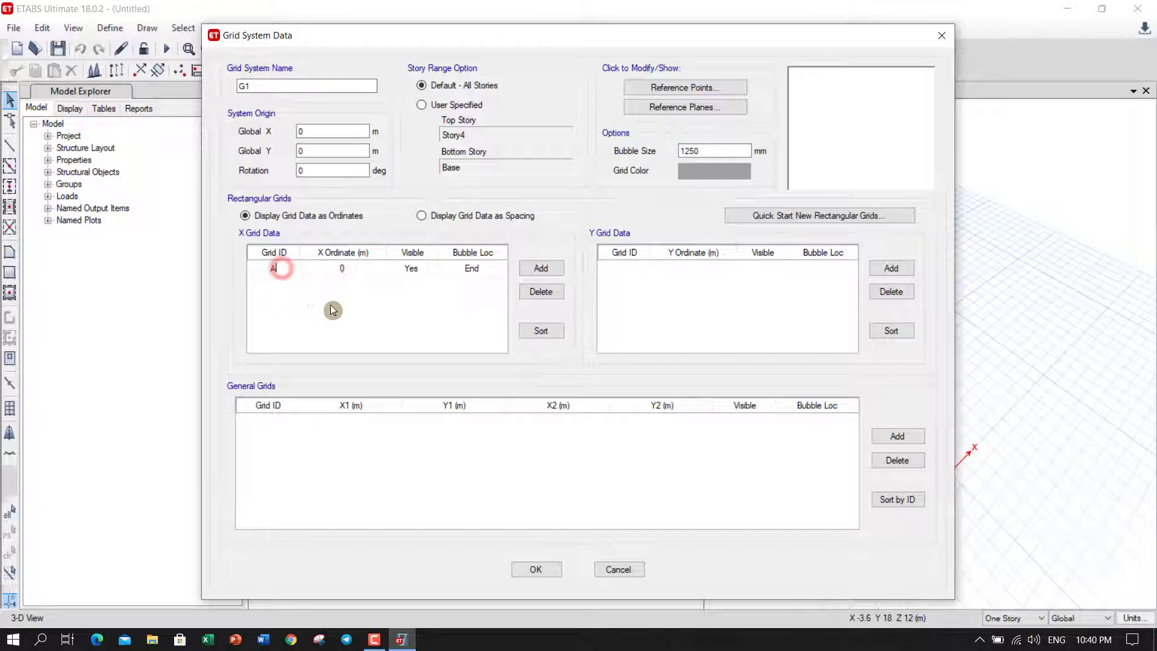
{"action": "left_click", "coordinate": [541, 268]}
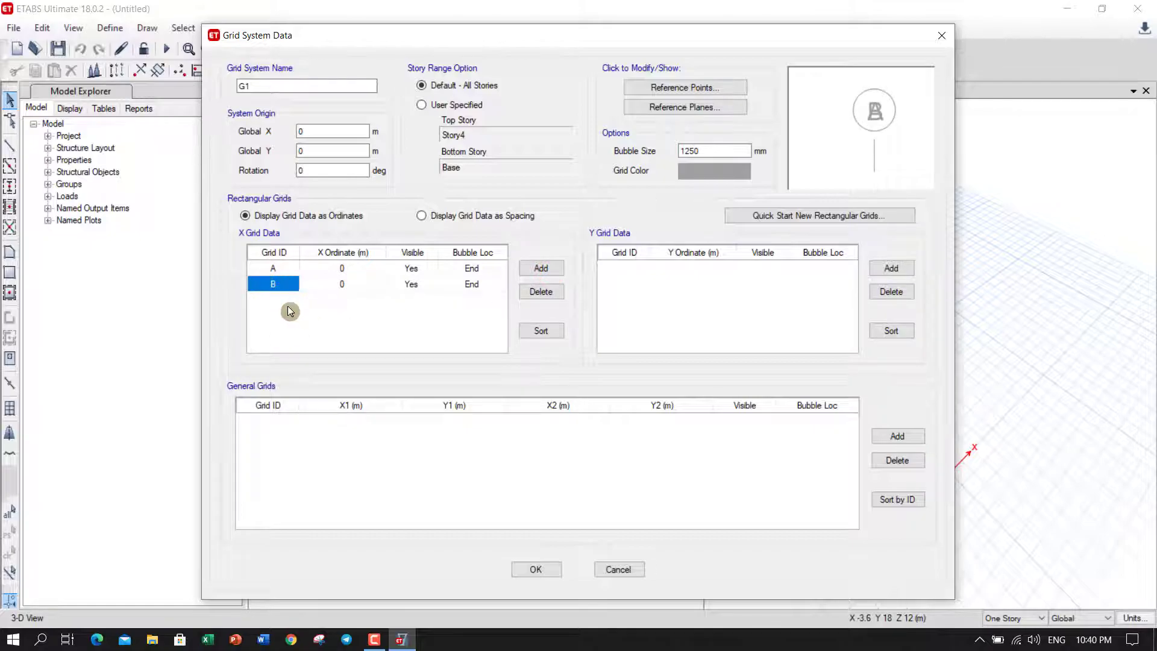
{"action": "left_click", "coordinate": [351, 269]}
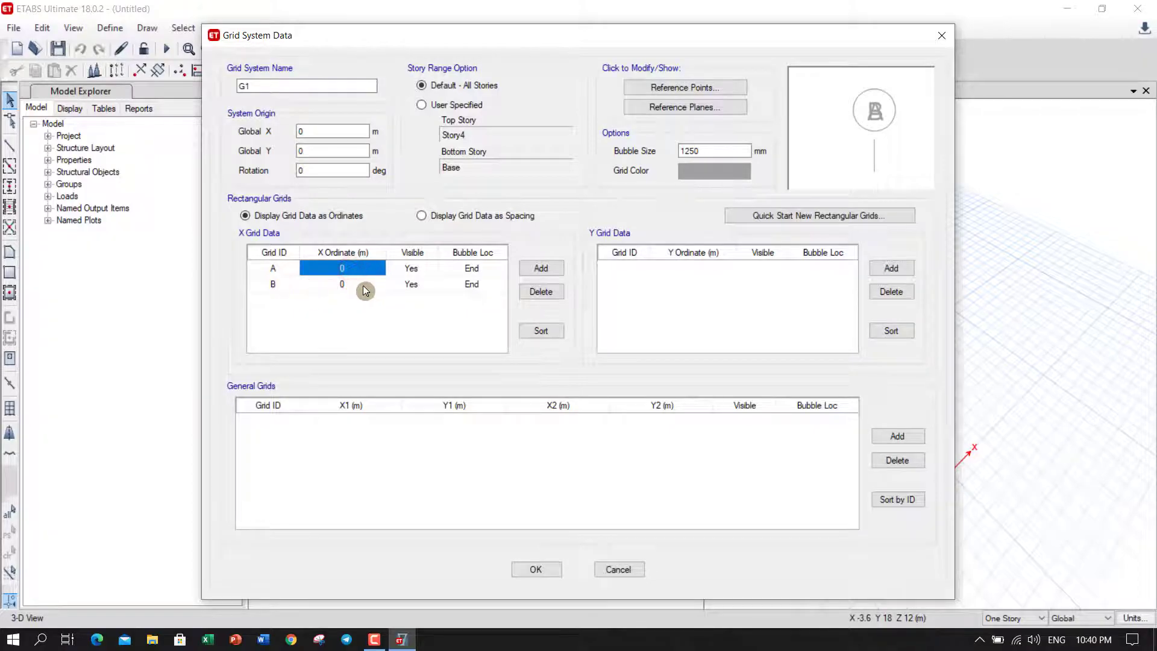
{"action": "left_click", "coordinate": [360, 288]}
{"action": "type", "text": "5"}
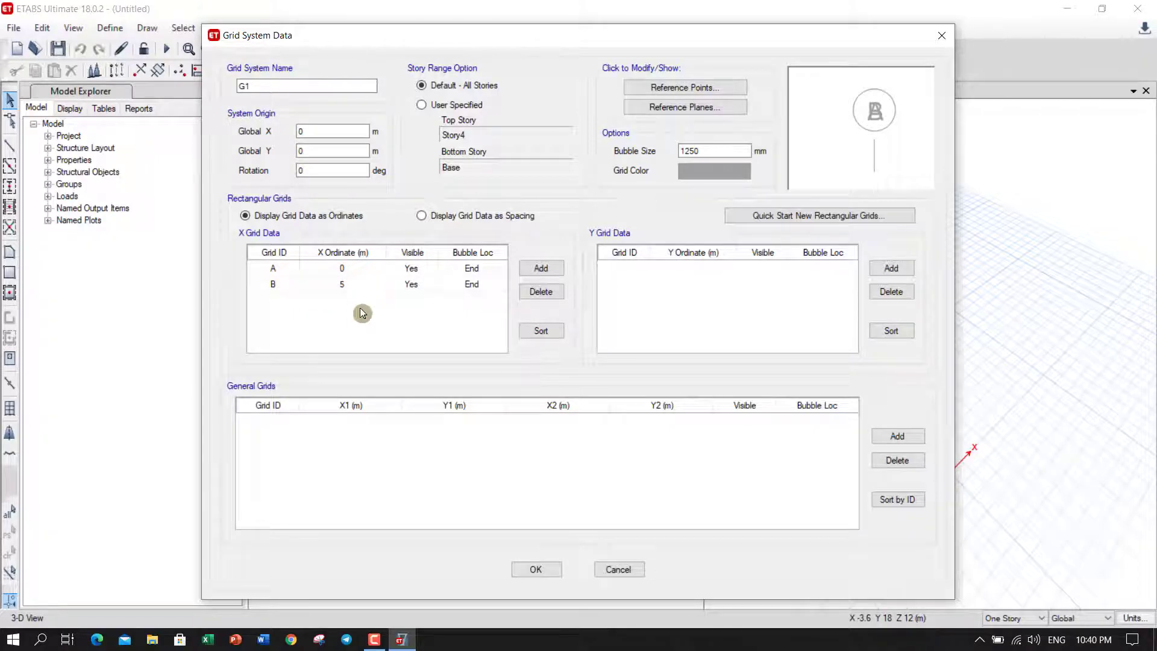
Step: Add X grid lines C at ordinate 8 m and D at ordinate 13 m
{"action": "left_click", "coordinate": [535, 274]}
{"action": "left_click", "coordinate": [541, 269]}
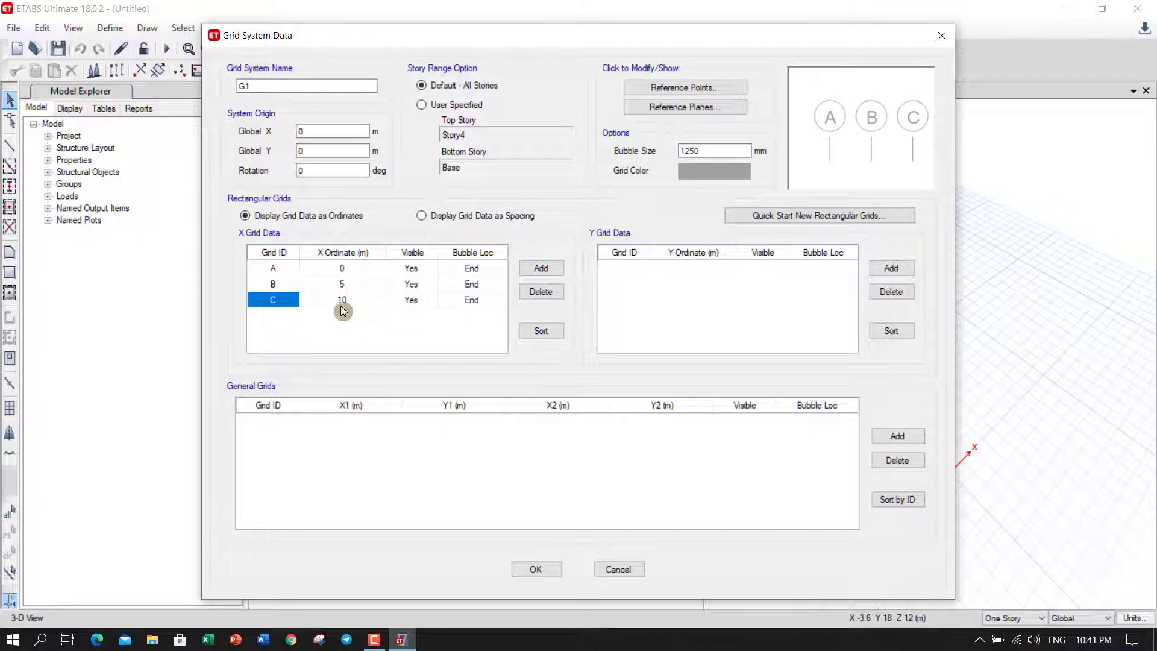
{"action": "left_click", "coordinate": [360, 302]}
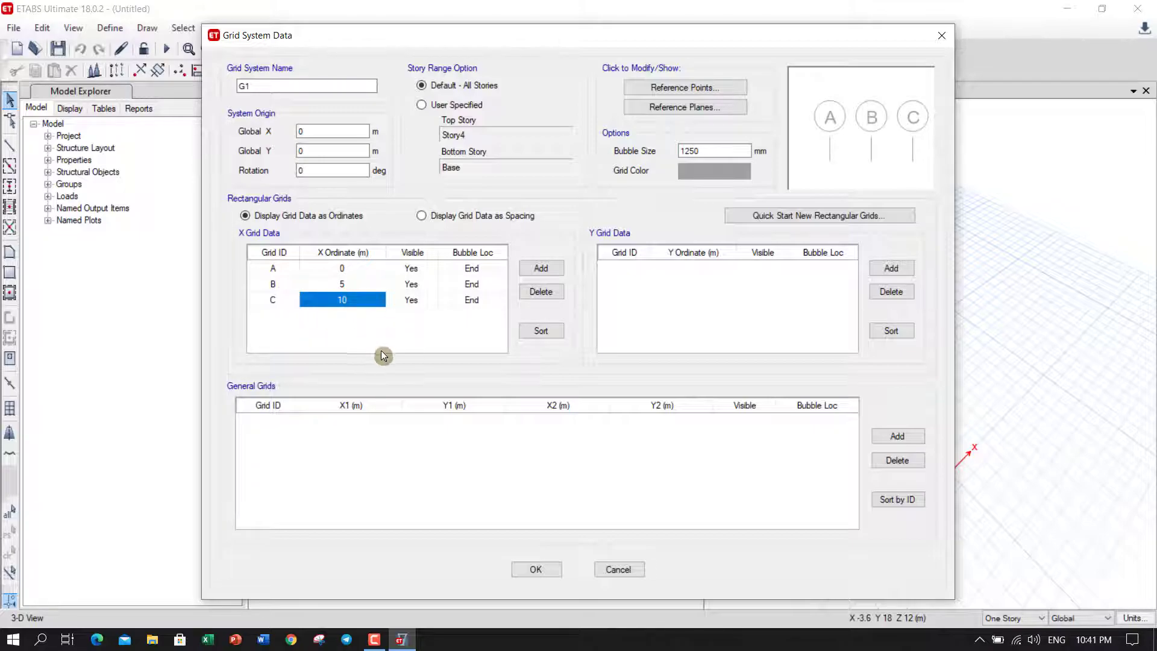
{"action": "type", "text": "8"}
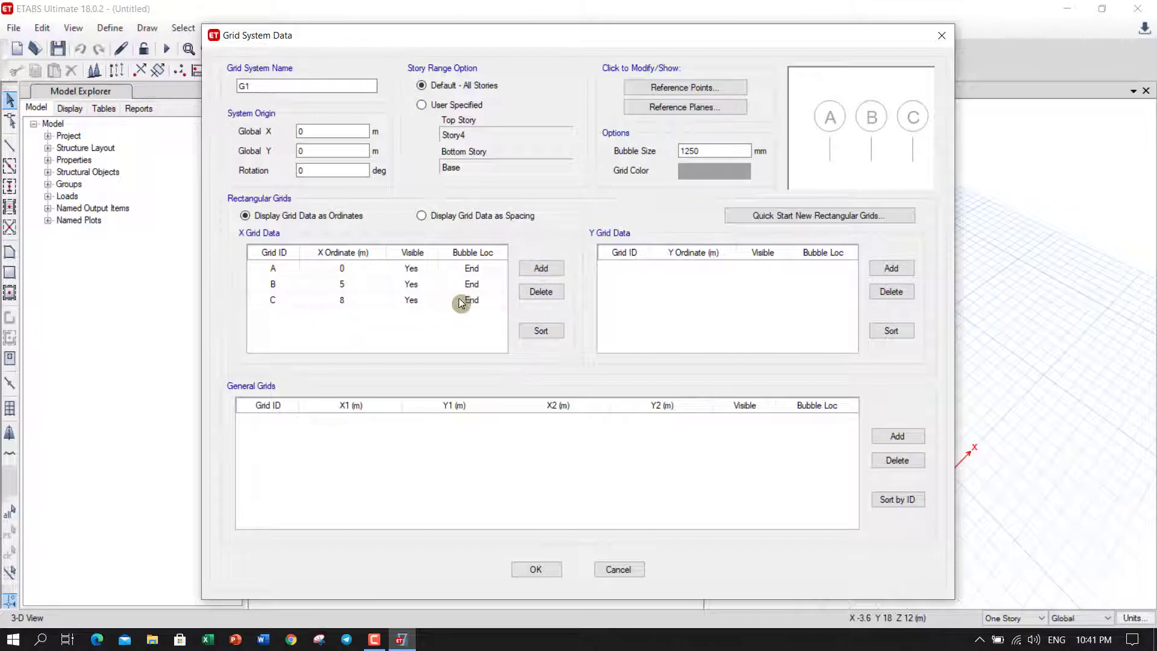
{"action": "left_click", "coordinate": [540, 268]}
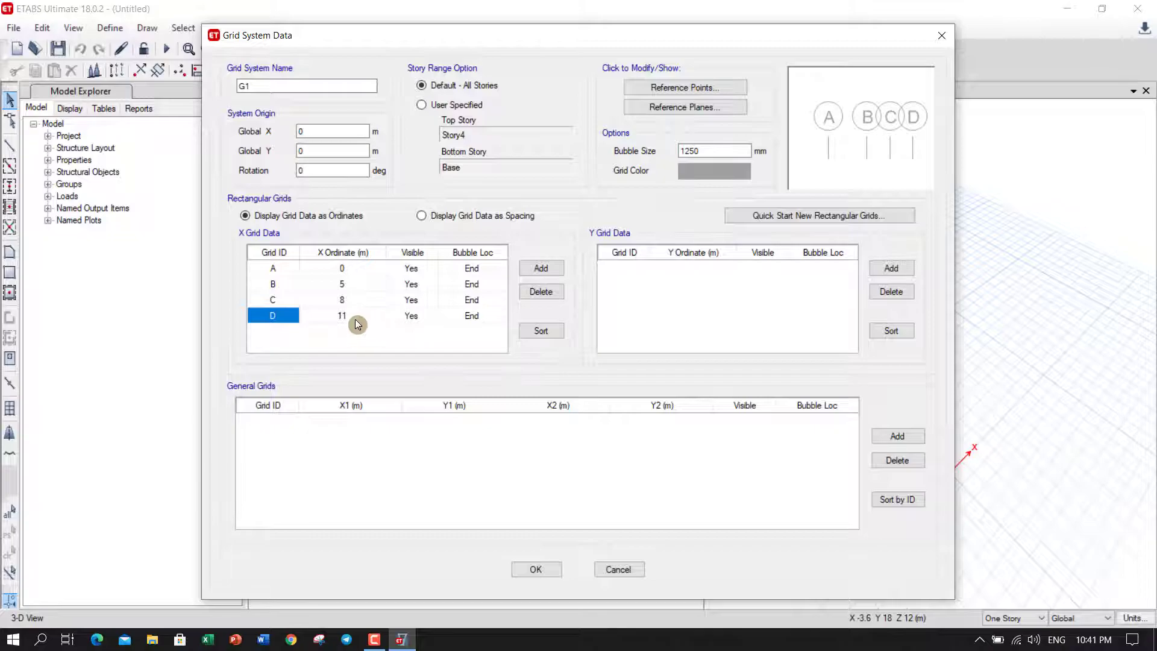
{"action": "left_click", "coordinate": [353, 316]}
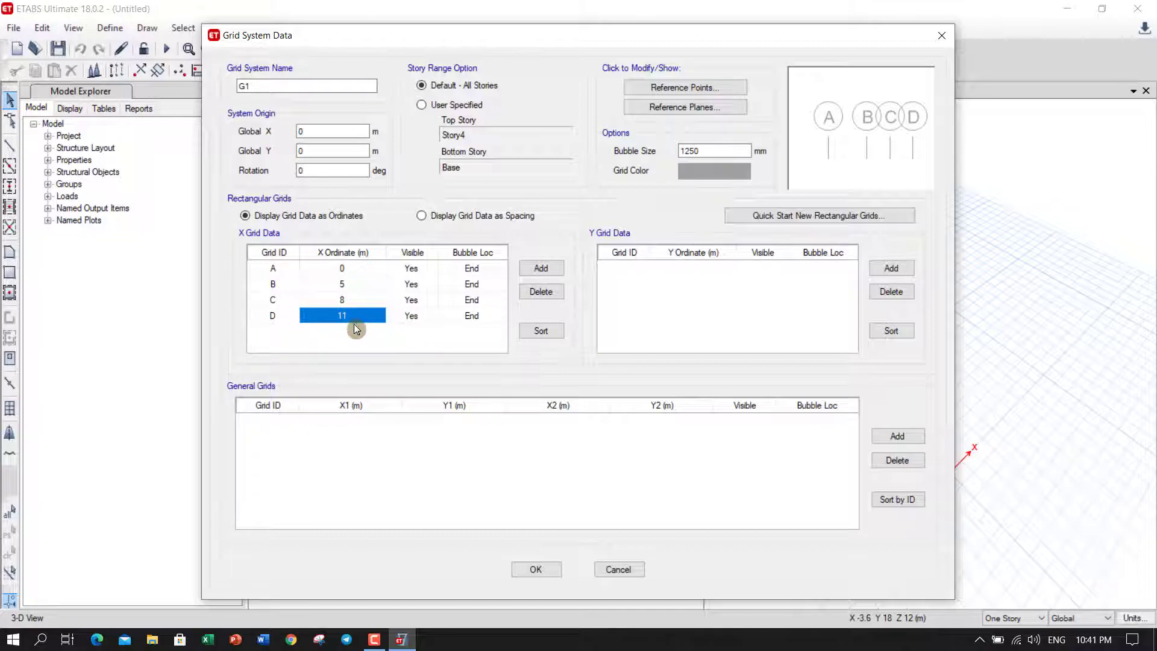
{"action": "type", "text": "1"}
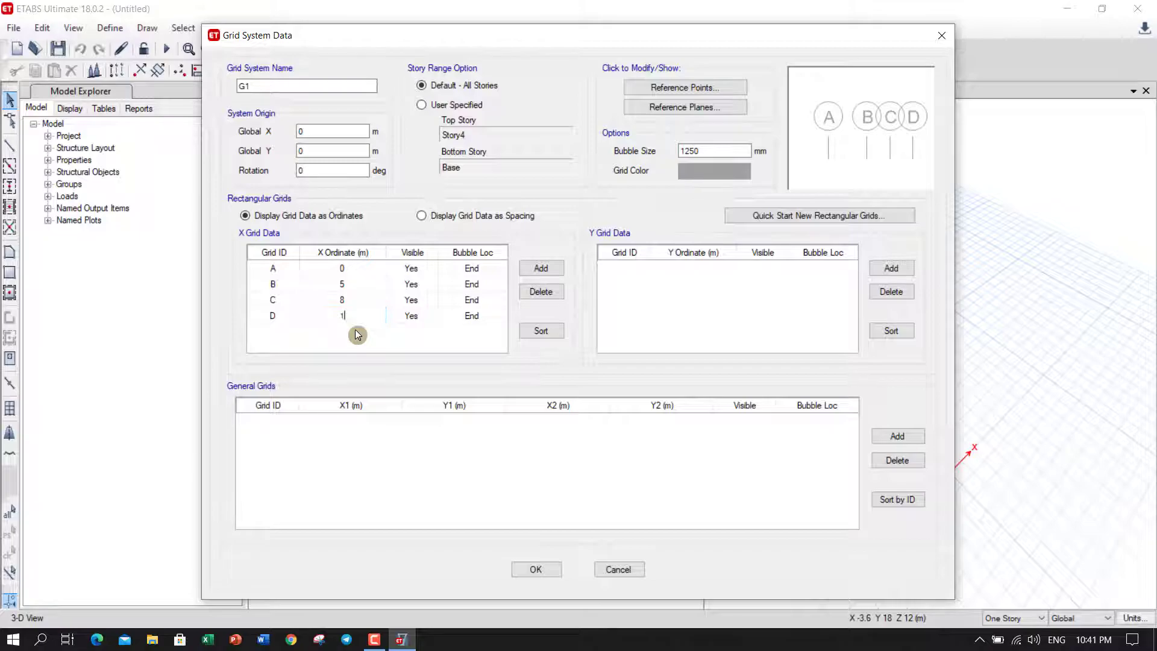
{"action": "left_click", "coordinate": [355, 299]}
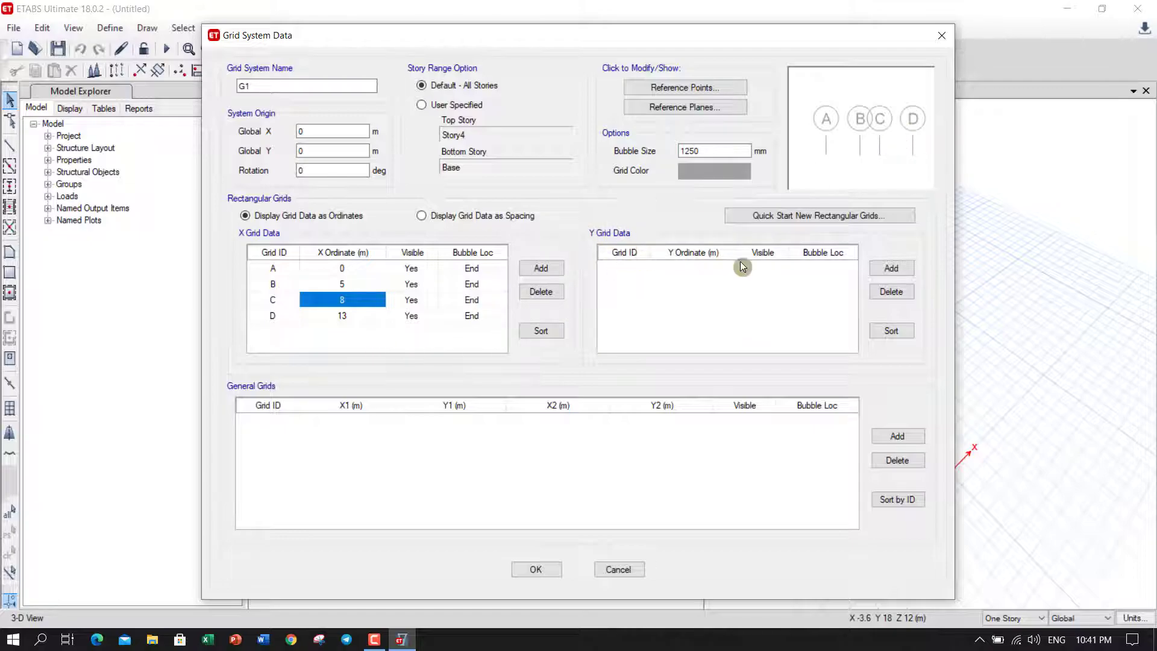
Step: Add Y grid lines 1 at ordinate 0 m and 2 at ordinate 4 m
{"action": "left_click", "coordinate": [895, 269]}
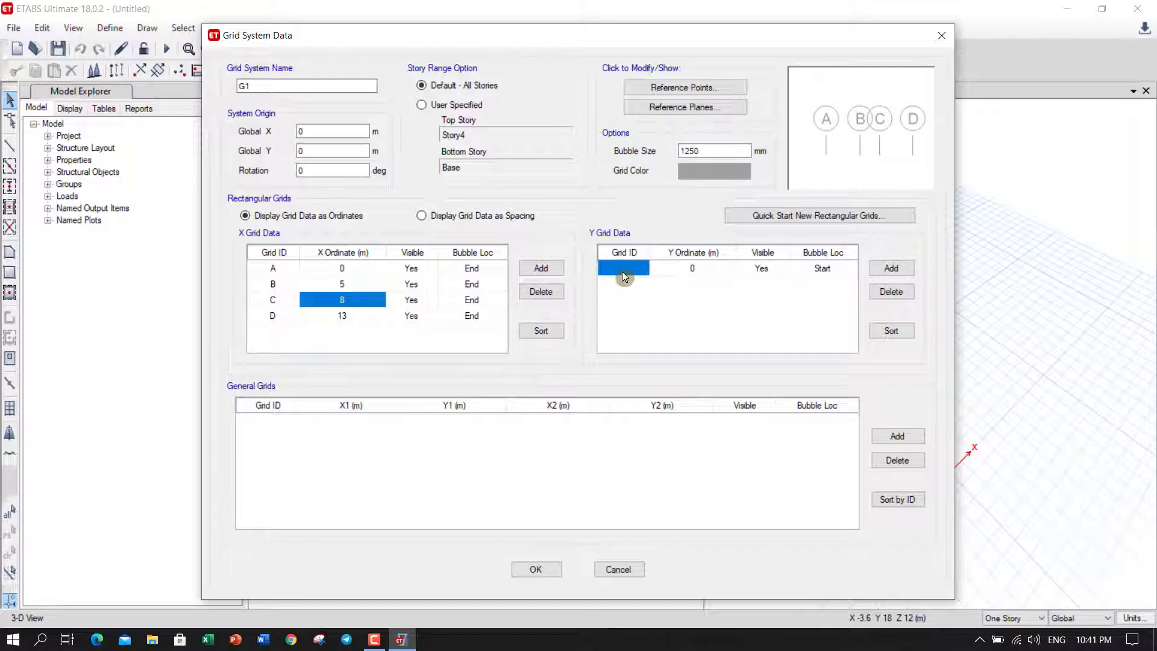
{"action": "type", "text": "1"}
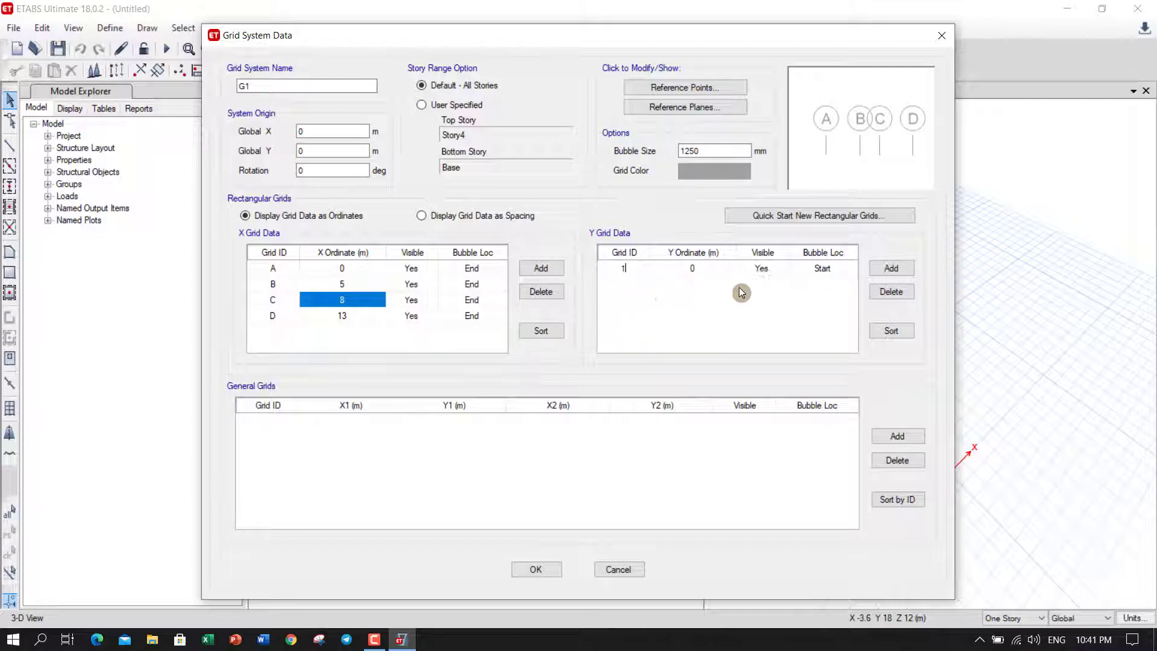
{"action": "left_click", "coordinate": [892, 268]}
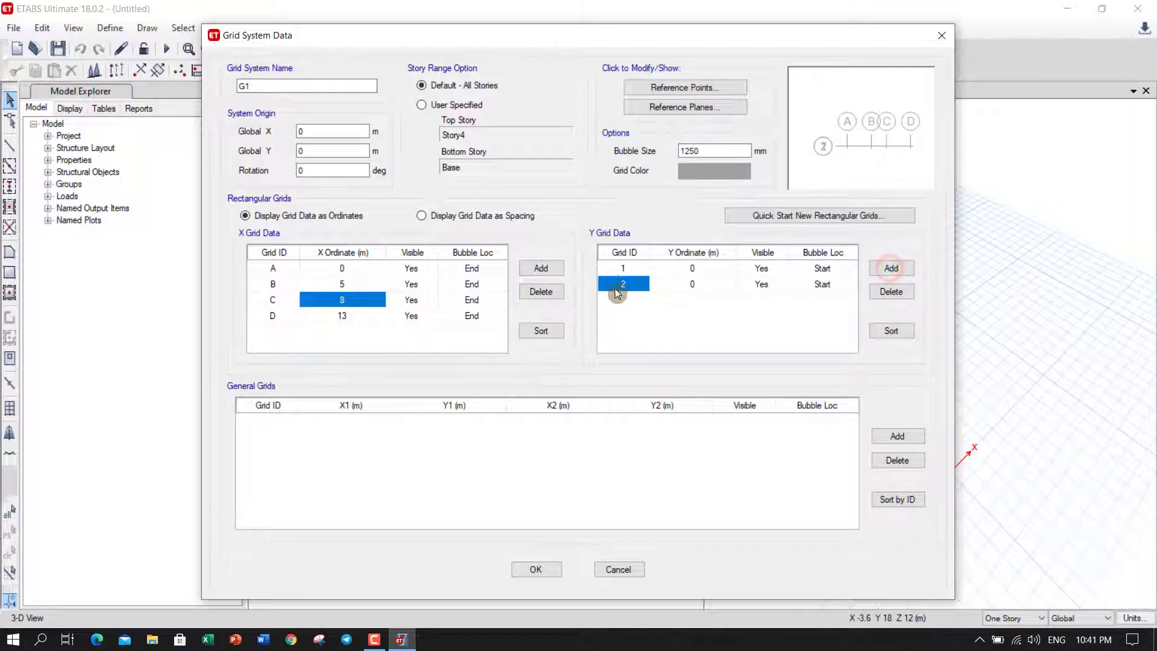
{"action": "left_click", "coordinate": [706, 285]}
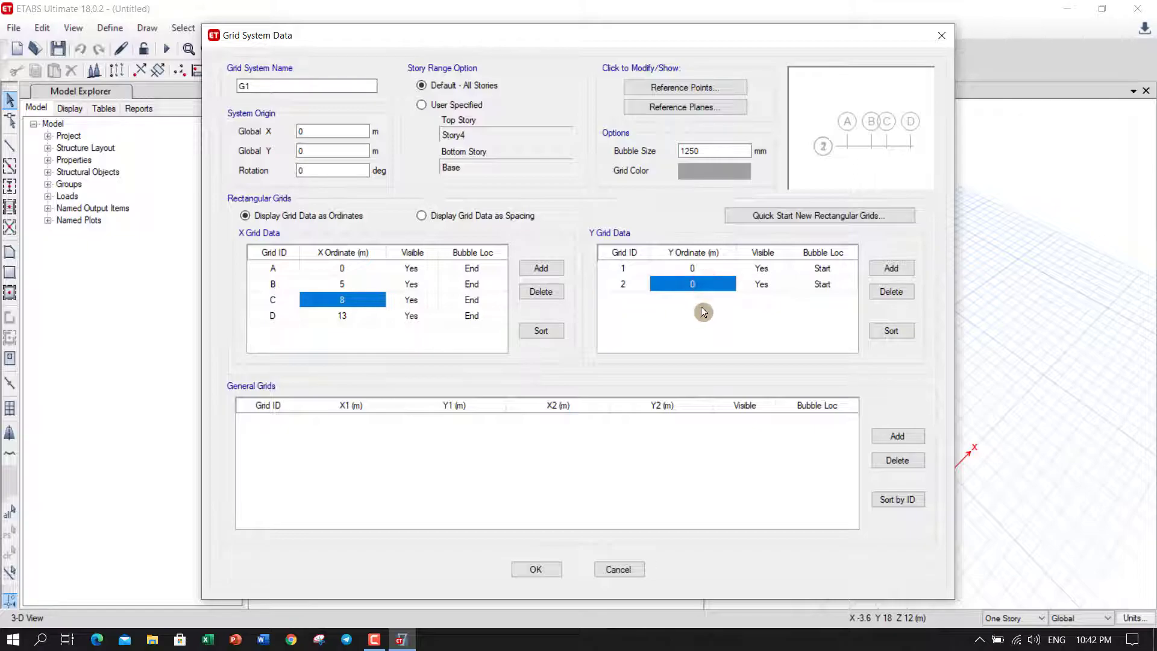
{"action": "type", "text": "4"}
Step: Add Y grid lines 3 at ordinate 7 m and 4 at ordinate 11 m
{"action": "left_click", "coordinate": [895, 270]}
{"action": "left_click", "coordinate": [711, 300]}
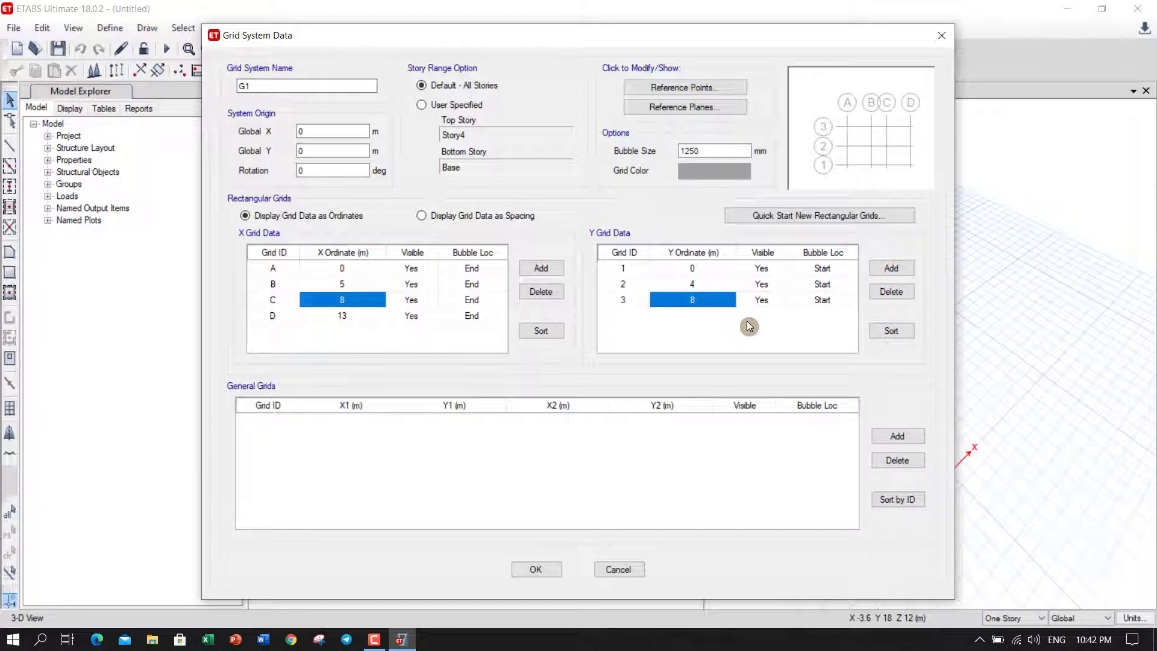
{"action": "type", "text": "3"}
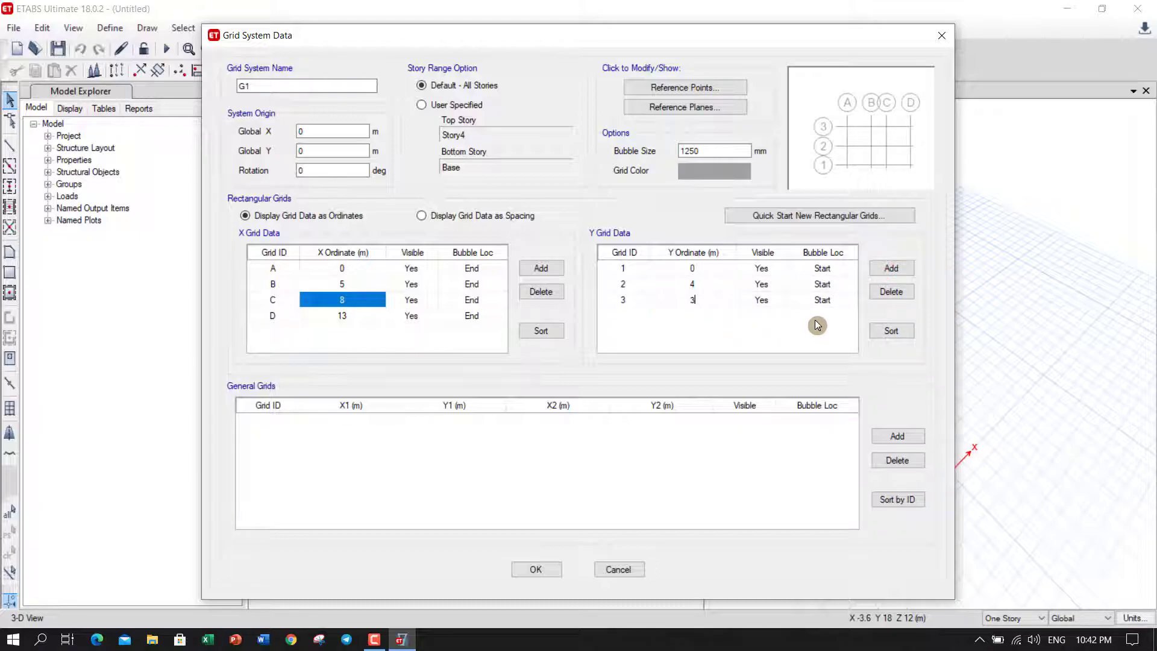
{"action": "left_click", "coordinate": [891, 269]}
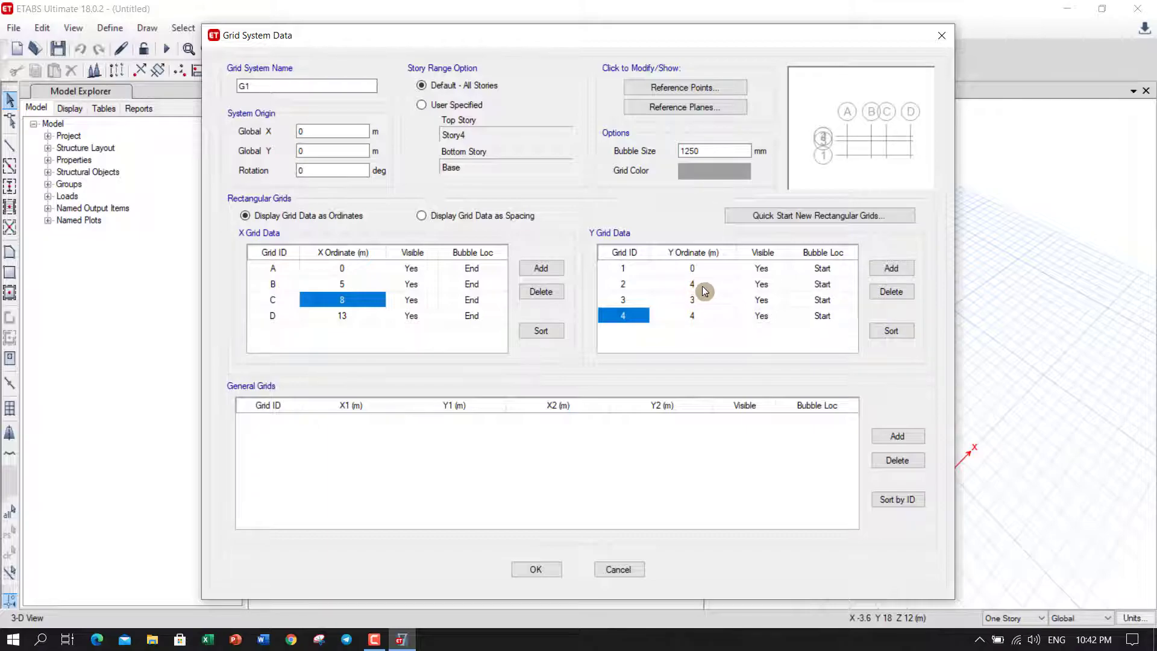
{"action": "left_click", "coordinate": [699, 301]}
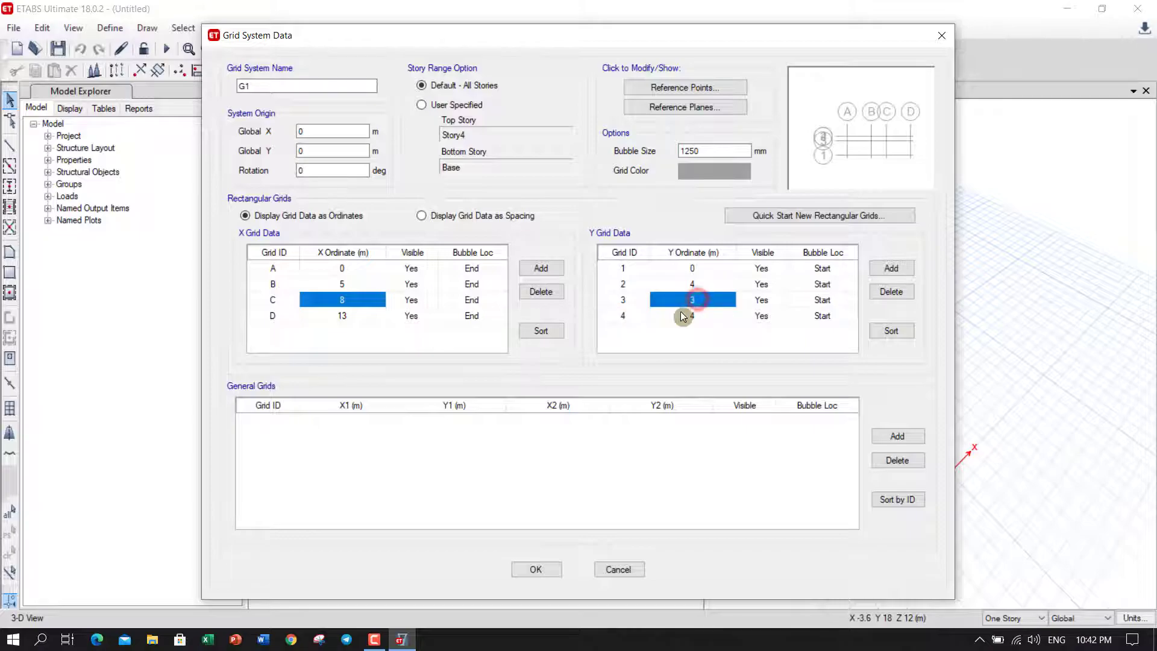
{"action": "type", "text": "7"}
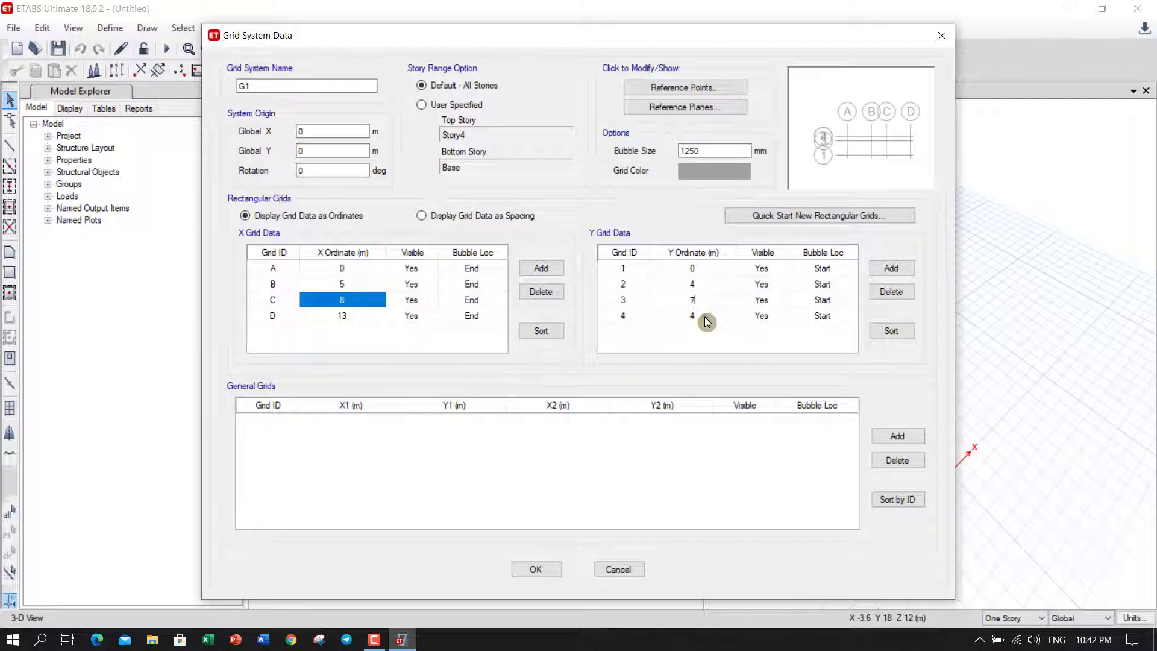
{"action": "left_click", "coordinate": [704, 316]}
{"action": "type", "text": "11"}
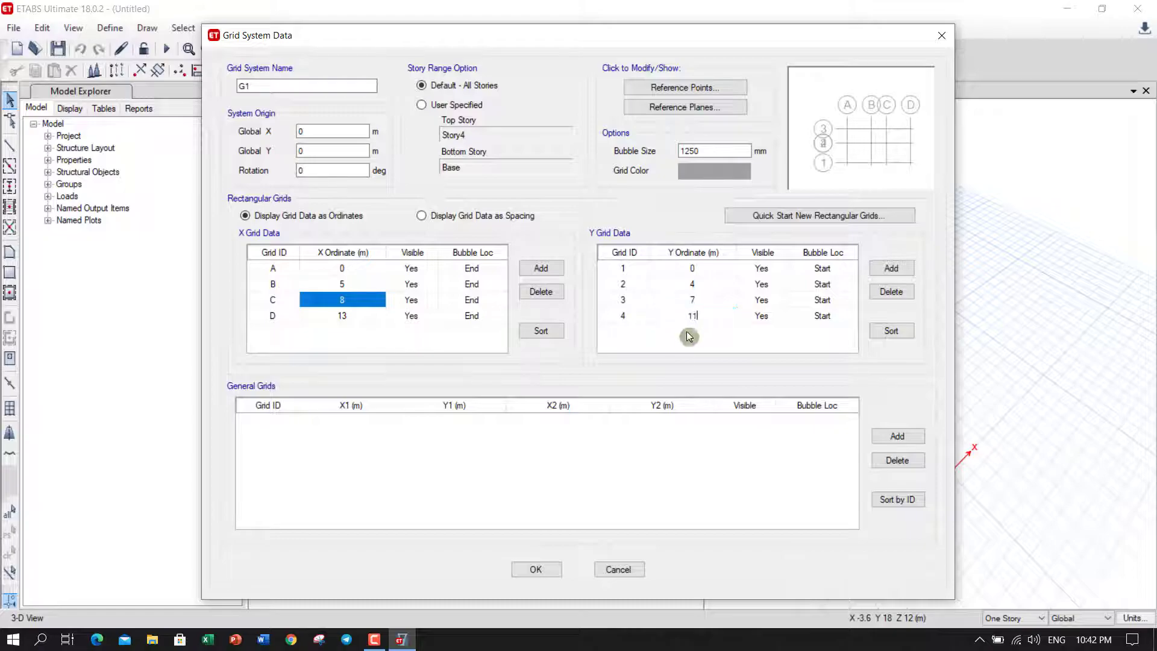
{"action": "left_click", "coordinate": [706, 302]}
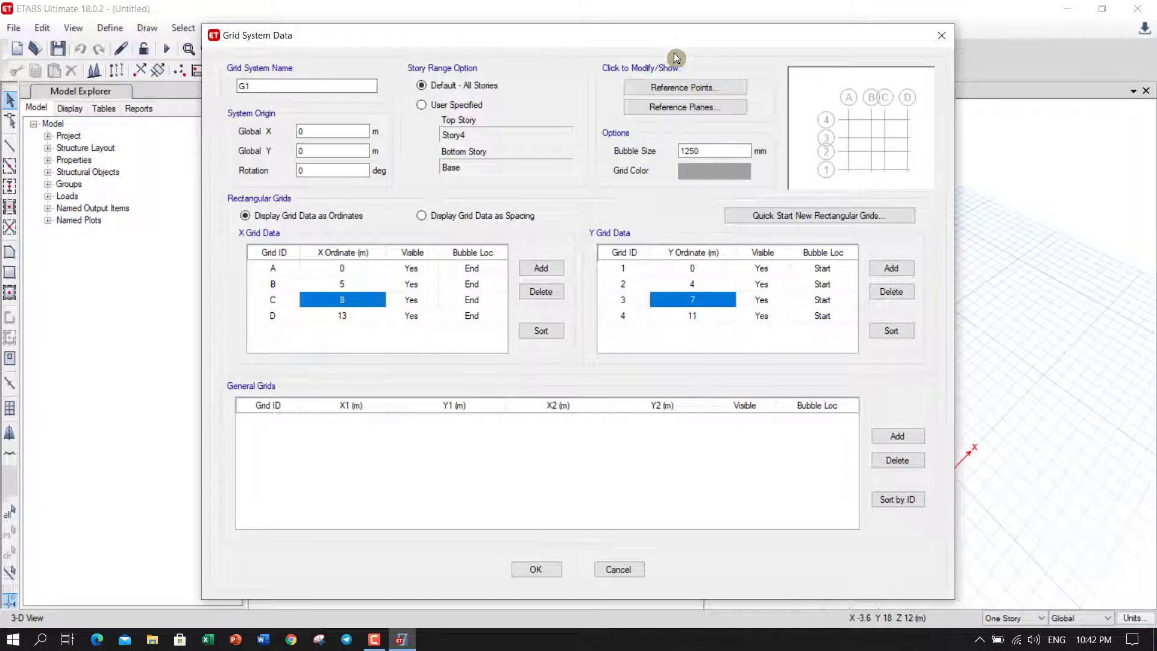
Step: Accept the grid system data and refresh the views to inspect the grid in plan and 3-D
{"action": "left_click", "coordinate": [536, 569]}
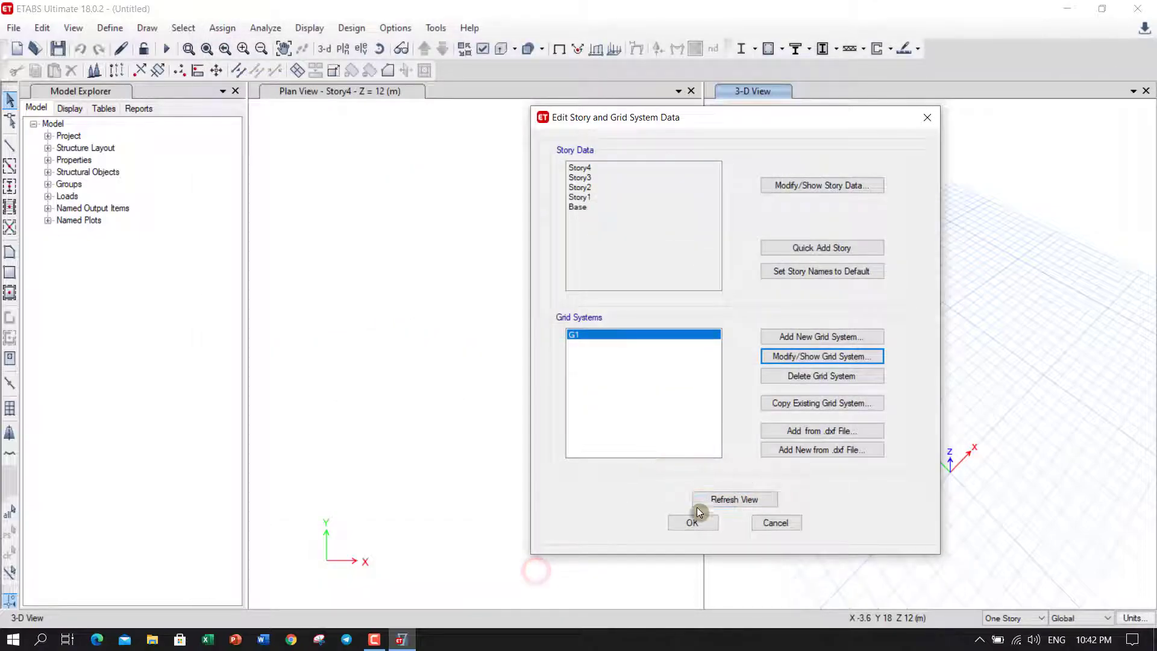
{"action": "left_click", "coordinate": [733, 502]}
{"action": "left_click_drag", "start_coordinate": [757, 118], "coordinate": [416, 139]}
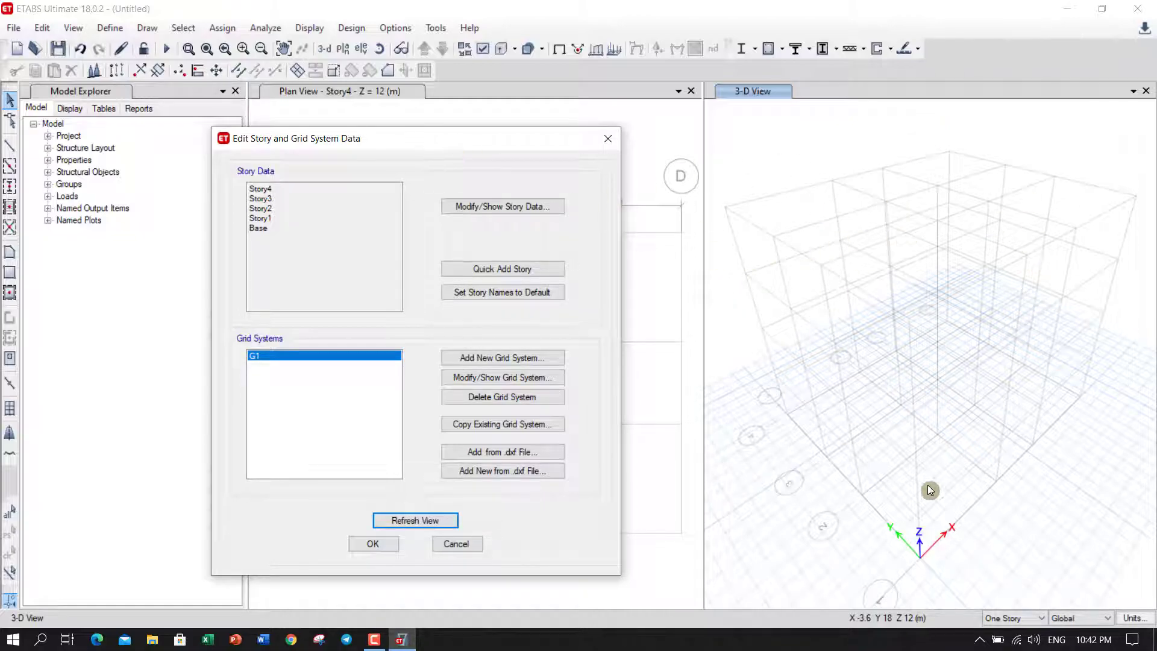
{"action": "left_click_drag", "start_coordinate": [503, 148], "coordinate": [882, 119]}
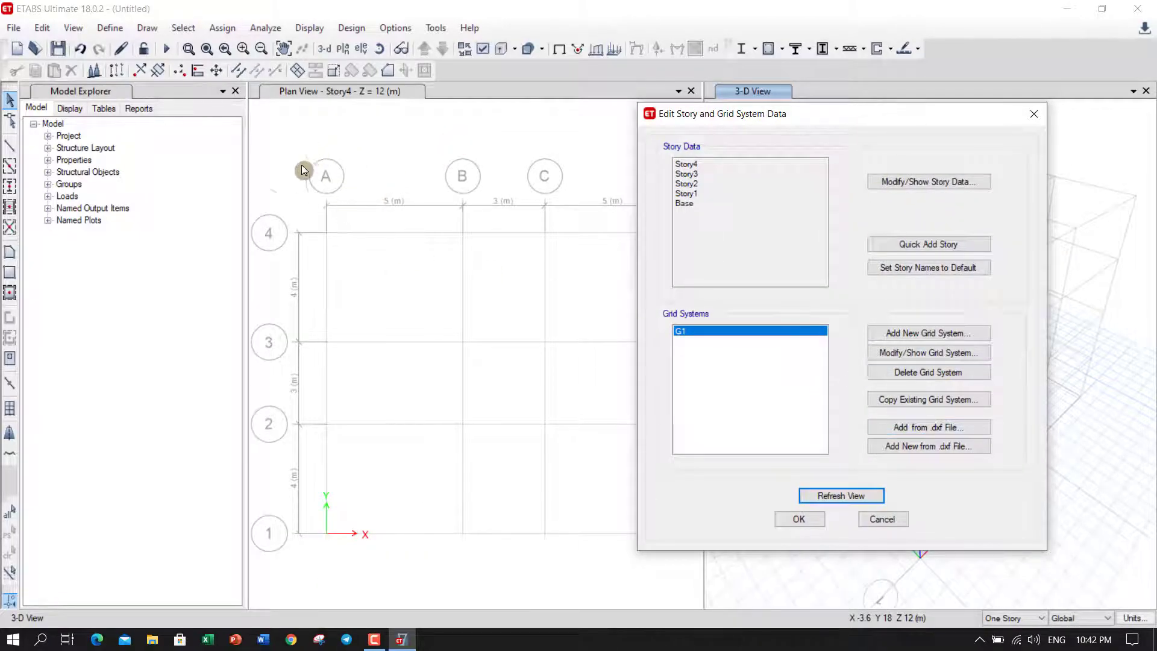
Step: Set the bubble size of grid system G1 to 1000 mm and refresh the views
{"action": "left_click", "coordinate": [937, 354]}
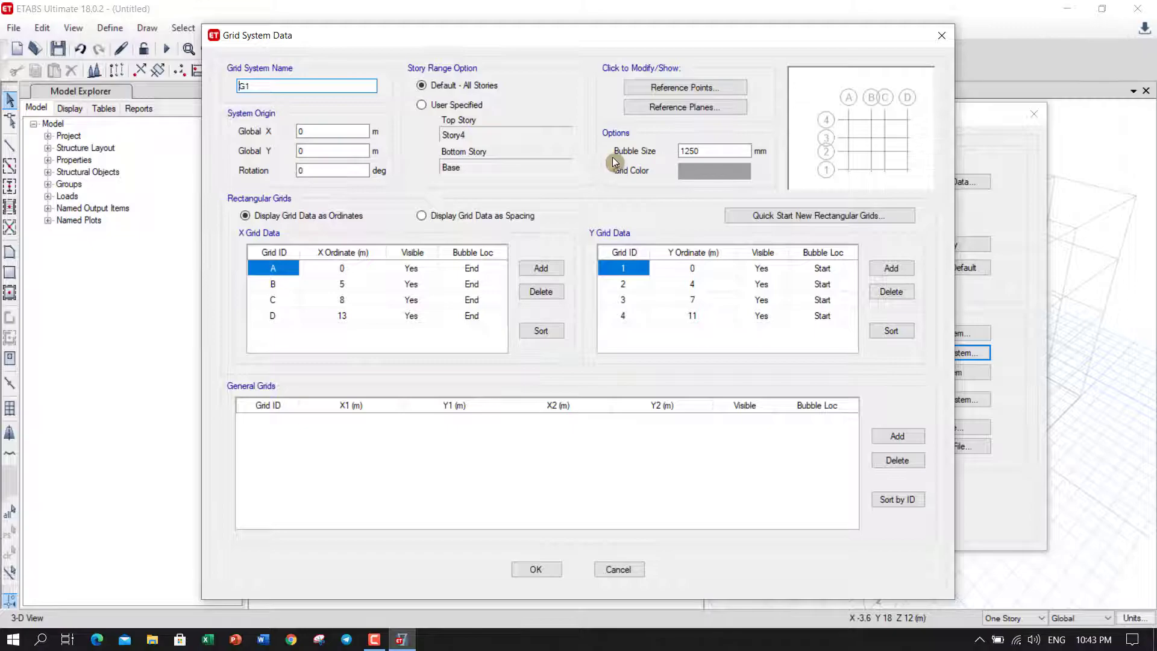
{"action": "left_click", "coordinate": [702, 152]}
{"action": "double_click", "coordinate": [702, 151]}
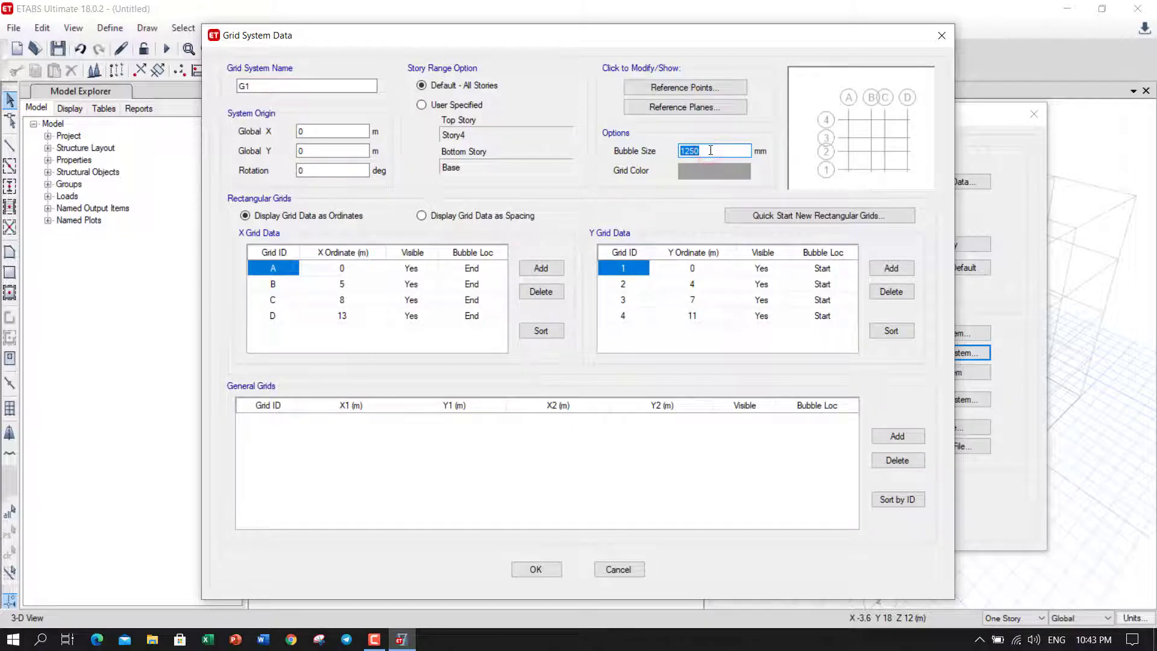
{"action": "type", "text": "1000"}
{"action": "left_click", "coordinate": [535, 569]}
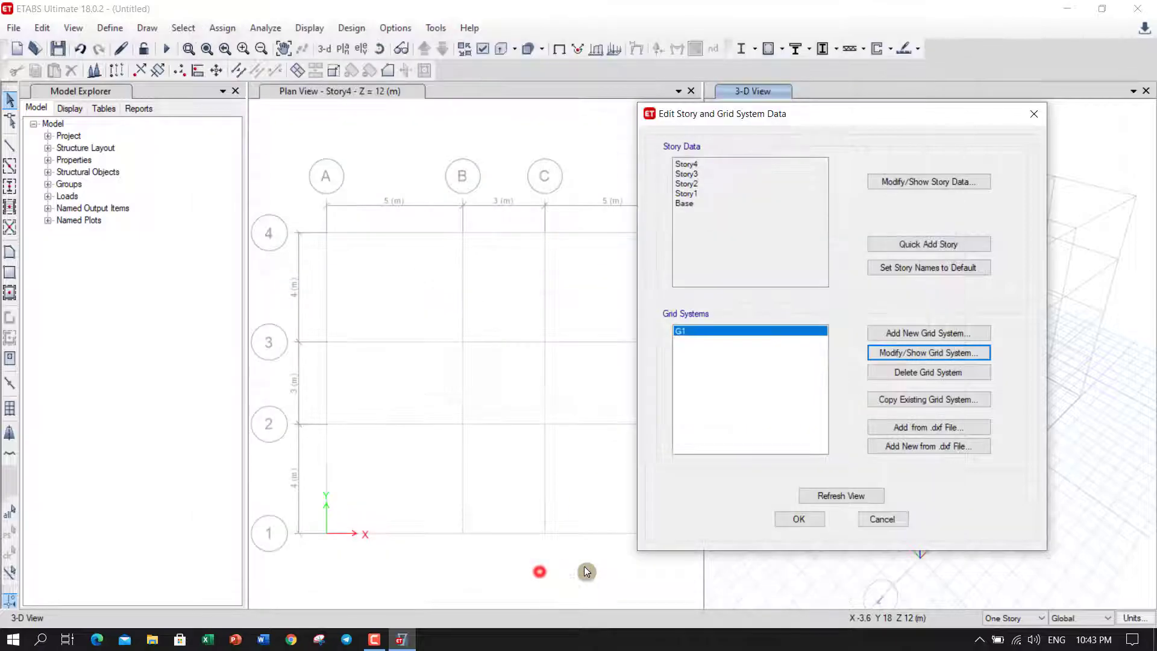
{"action": "left_click", "coordinate": [835, 495]}
{"action": "left_click", "coordinate": [841, 500]}
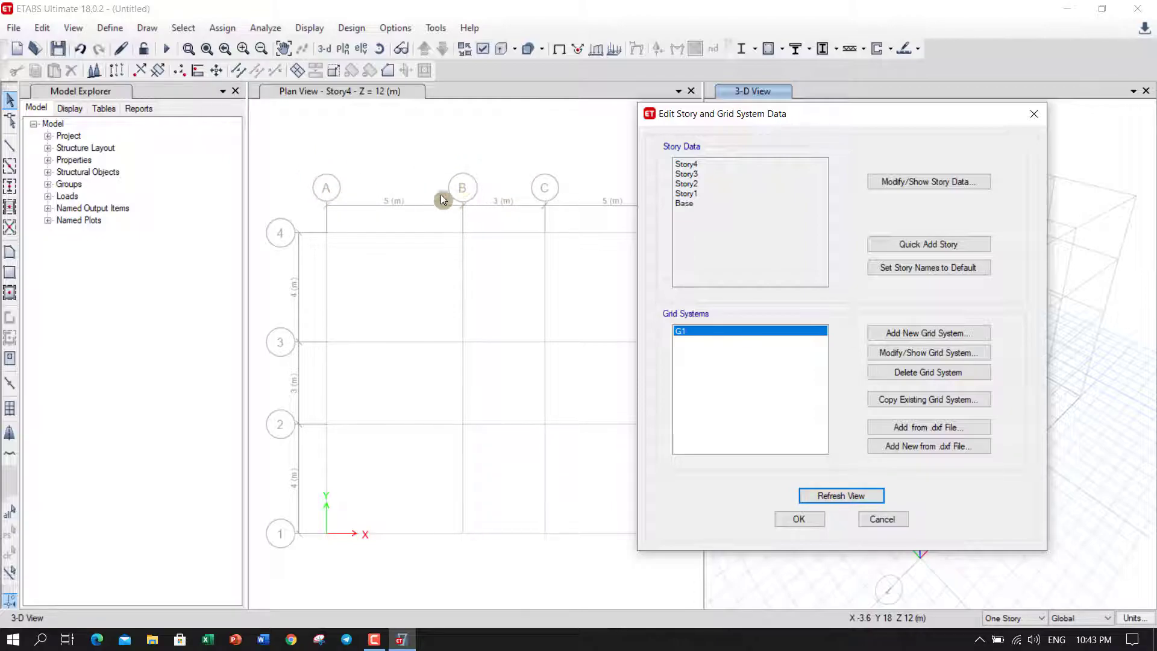
Step: Add X grid line E at ordinate 18 m to grid system G1 and refresh the views
{"action": "left_click", "coordinate": [898, 351]}
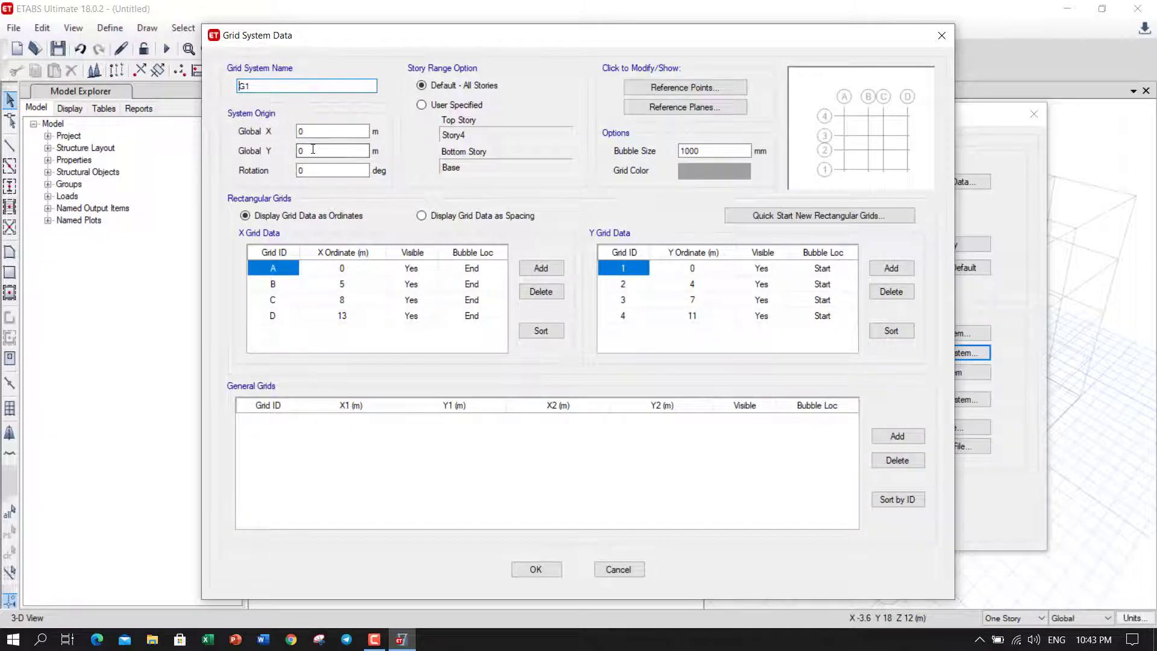
{"action": "left_click", "coordinate": [255, 173]}
{"action": "left_click", "coordinate": [321, 193]}
{"action": "left_click", "coordinate": [313, 173]}
{"action": "left_click", "coordinate": [313, 176]}
{"action": "left_click", "coordinate": [538, 272]}
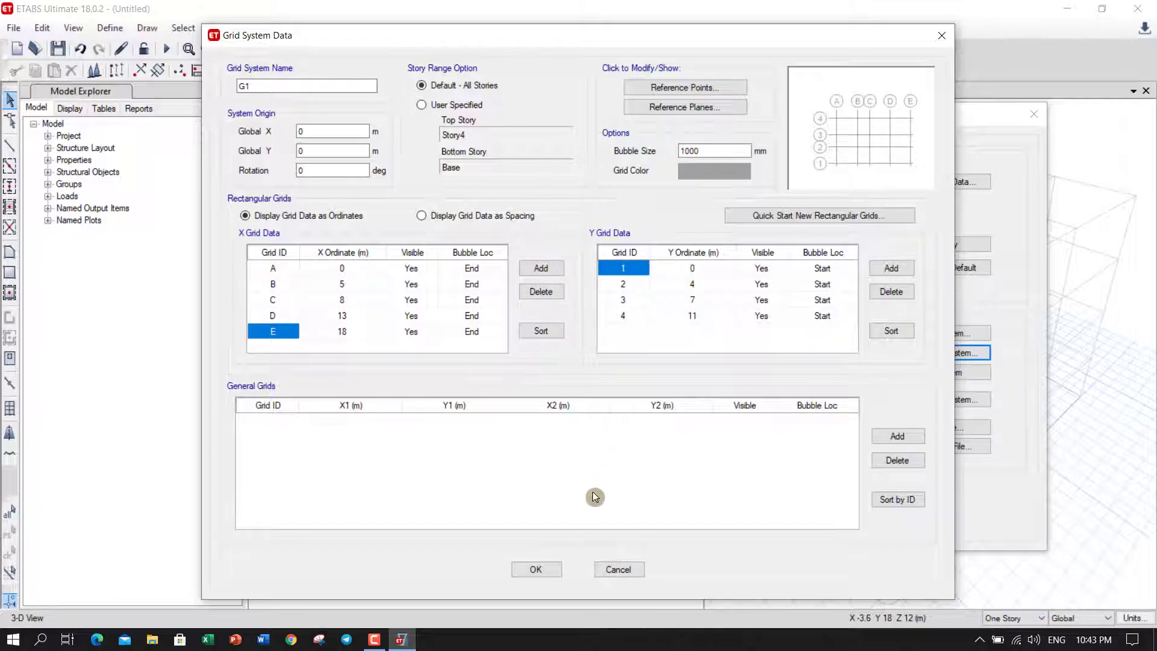
{"action": "left_click", "coordinate": [536, 569]}
{"action": "left_click", "coordinate": [833, 497]}
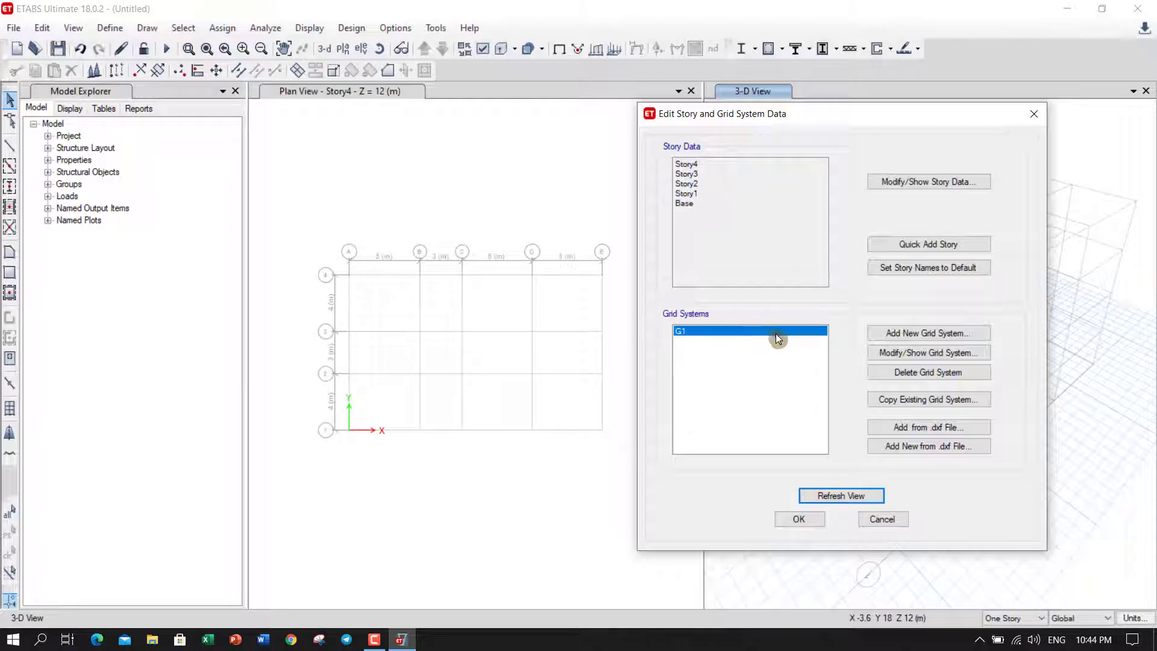
{"action": "left_click_drag", "start_coordinate": [827, 121], "coordinate": [472, 157]}
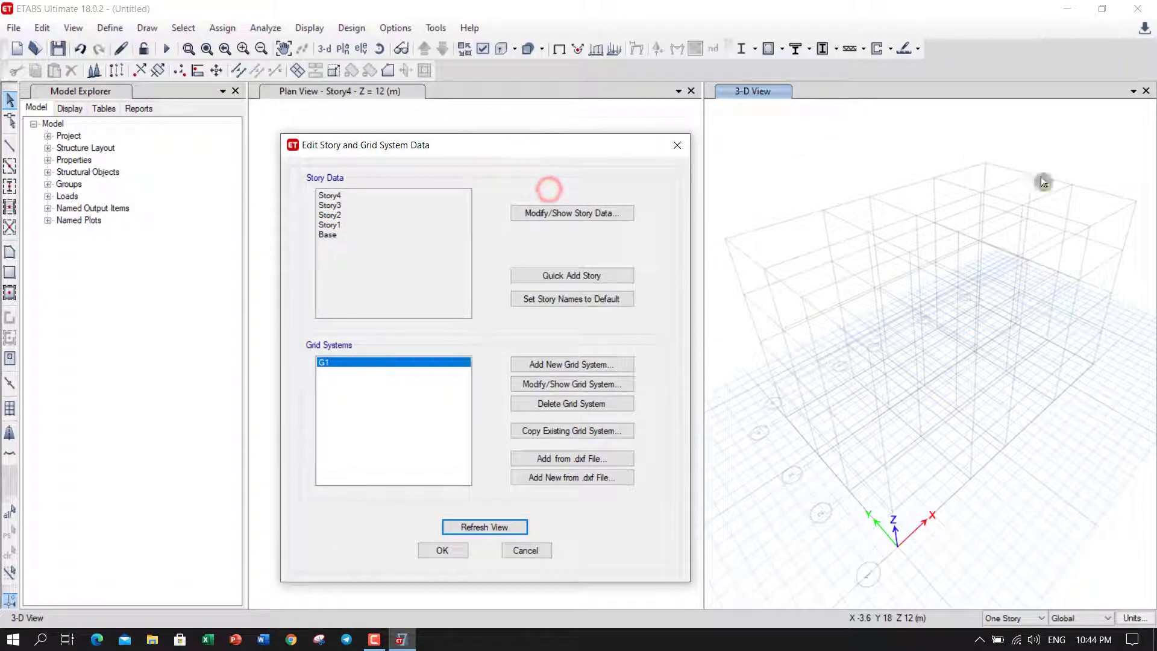
{"action": "left_click_drag", "start_coordinate": [581, 165], "coordinate": [606, 172]}
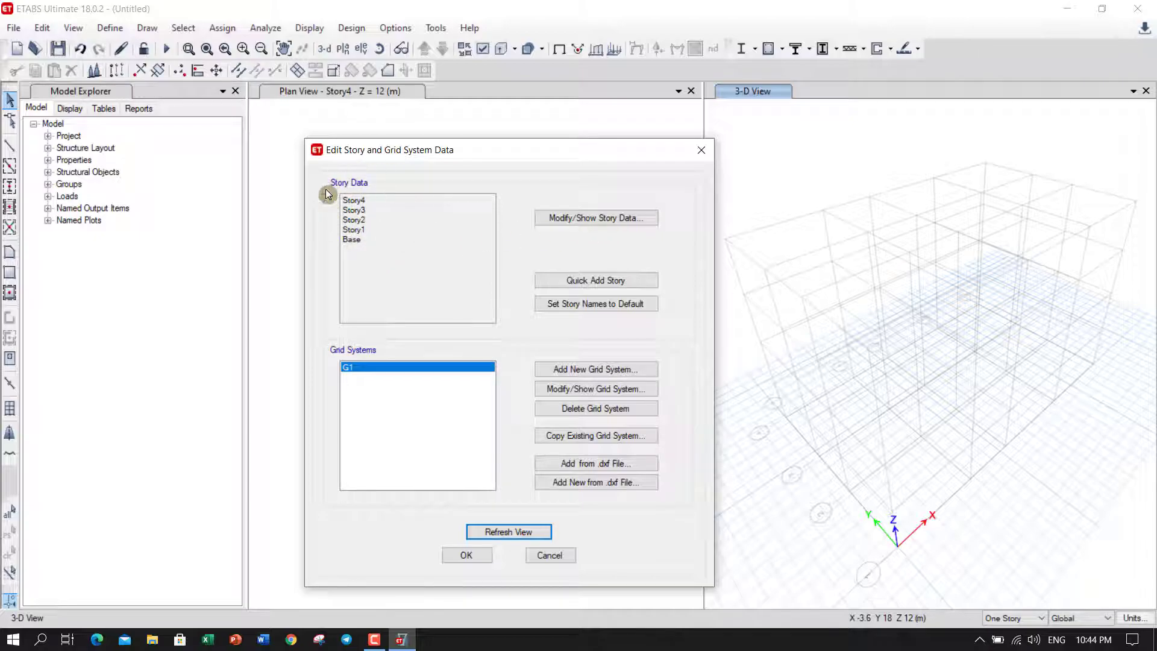
Step: Rename Story1, Story2, Story3 and Story4 in the story data as F1, F2, F3 and F4
{"action": "left_click", "coordinate": [588, 221]}
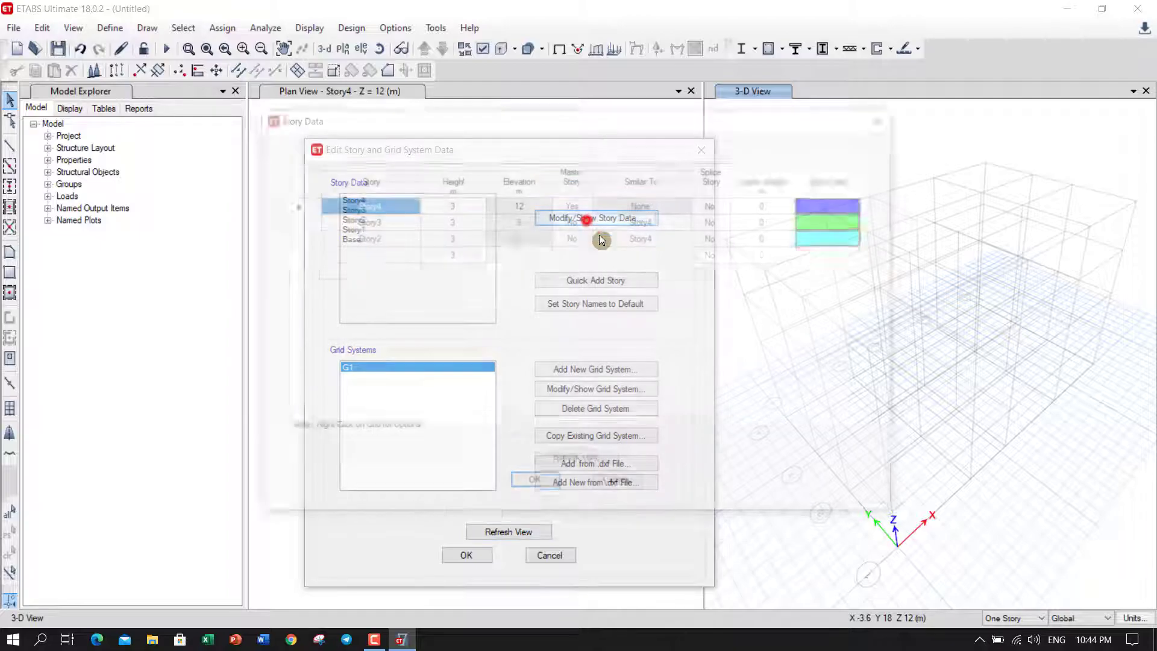
{"action": "left_click_drag", "start_coordinate": [600, 121], "coordinate": [519, 197]}
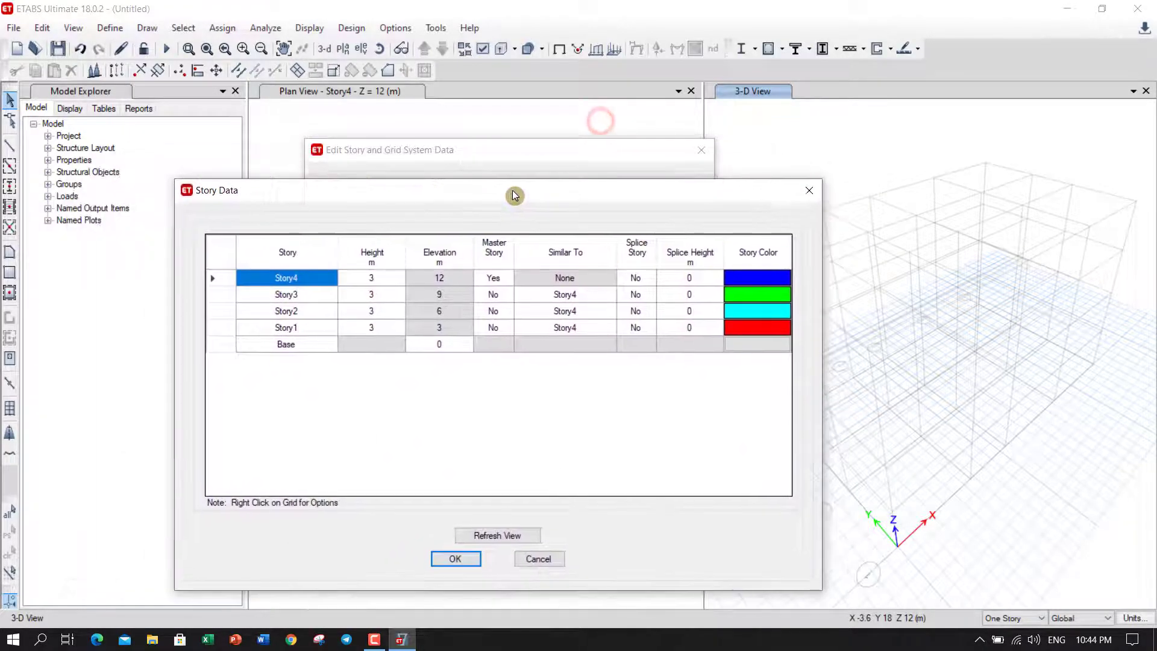
{"action": "double_click", "coordinate": [307, 328]}
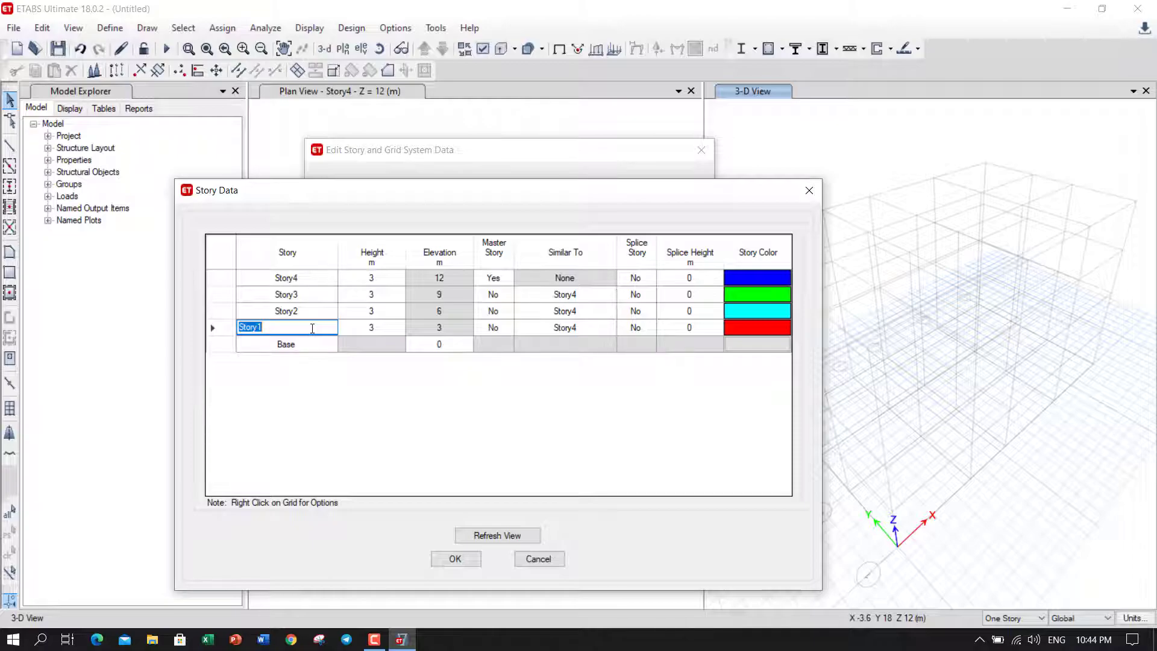
{"action": "type", "text": "f"}
{"action": "key", "text": "BackSpace"}
{"action": "type", "text": "F1"}
{"action": "left_click", "coordinate": [291, 309]}
{"action": "type", "text": "F2"}
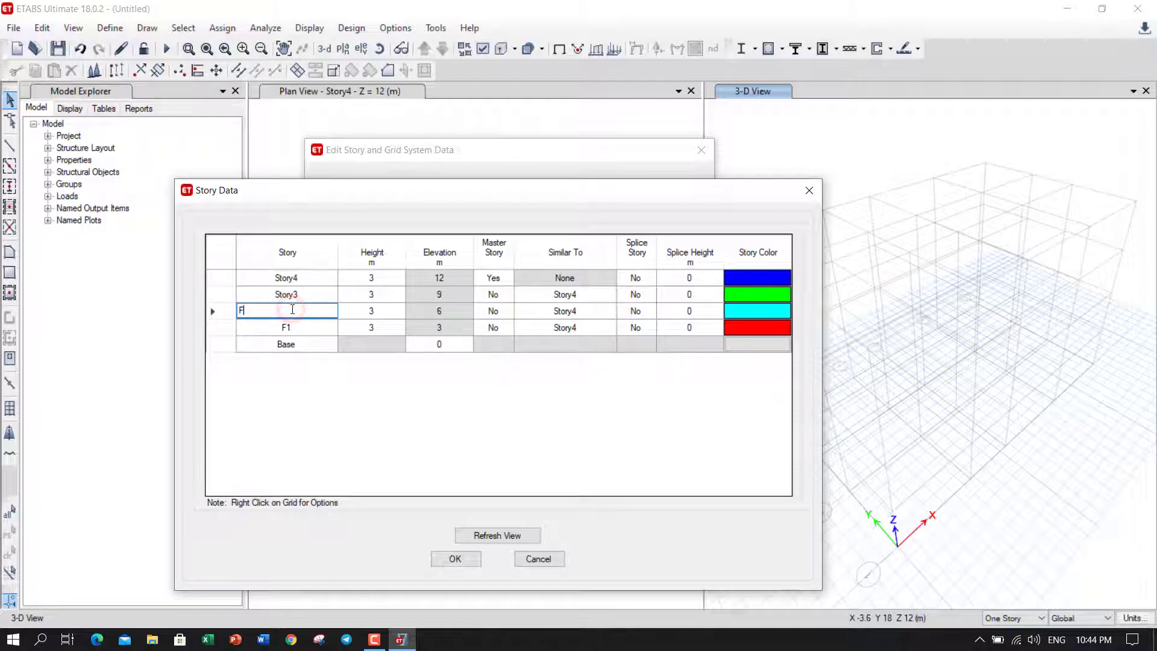
{"action": "left_click", "coordinate": [303, 293]}
{"action": "type", "text": "F3"}
{"action": "left_click", "coordinate": [310, 278]}
{"action": "type", "text": "F4"}
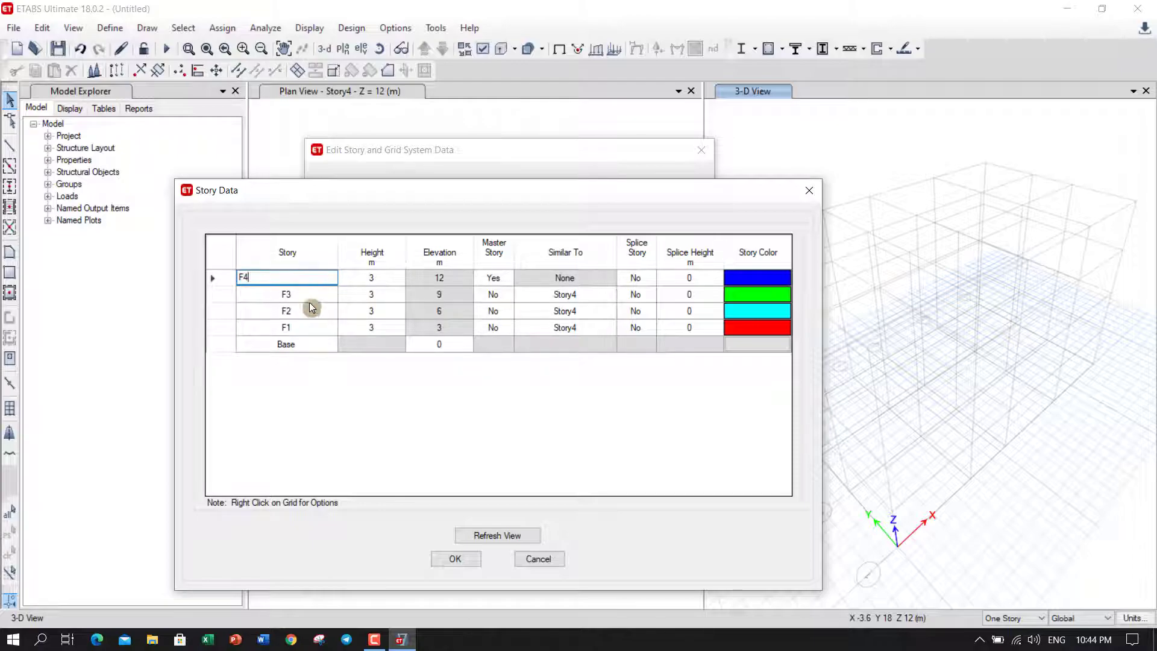
Step: Set the height of story F1 to 1 m and of story F2 to 4 m
{"action": "left_click", "coordinate": [439, 343]}
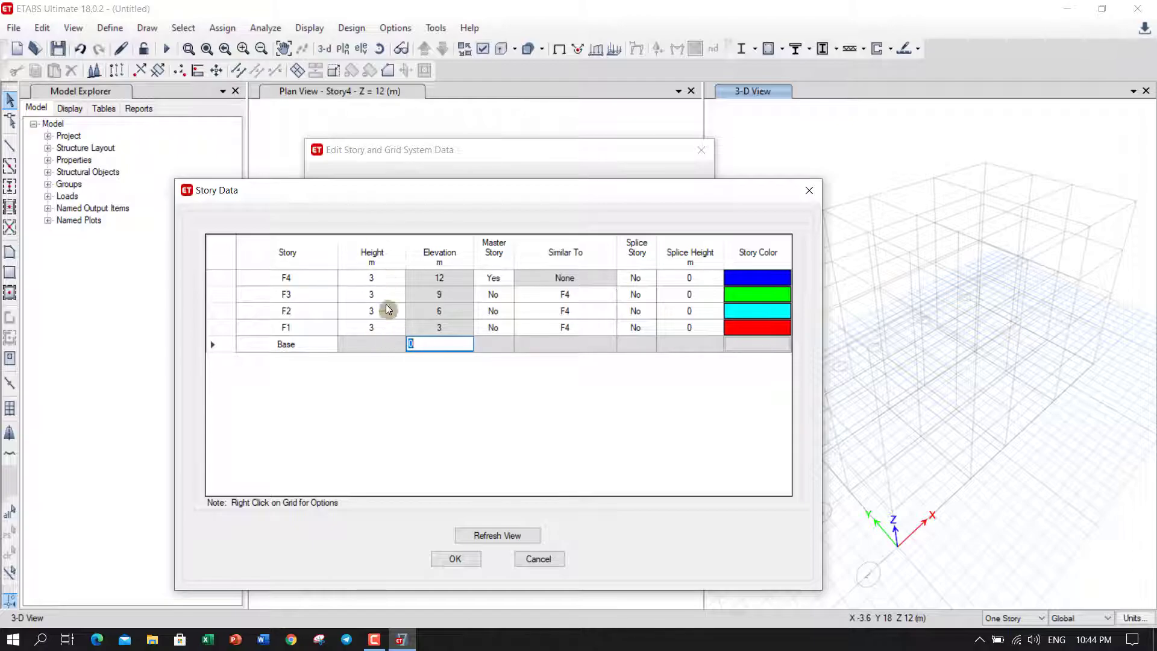
{"action": "left_click", "coordinate": [382, 329]}
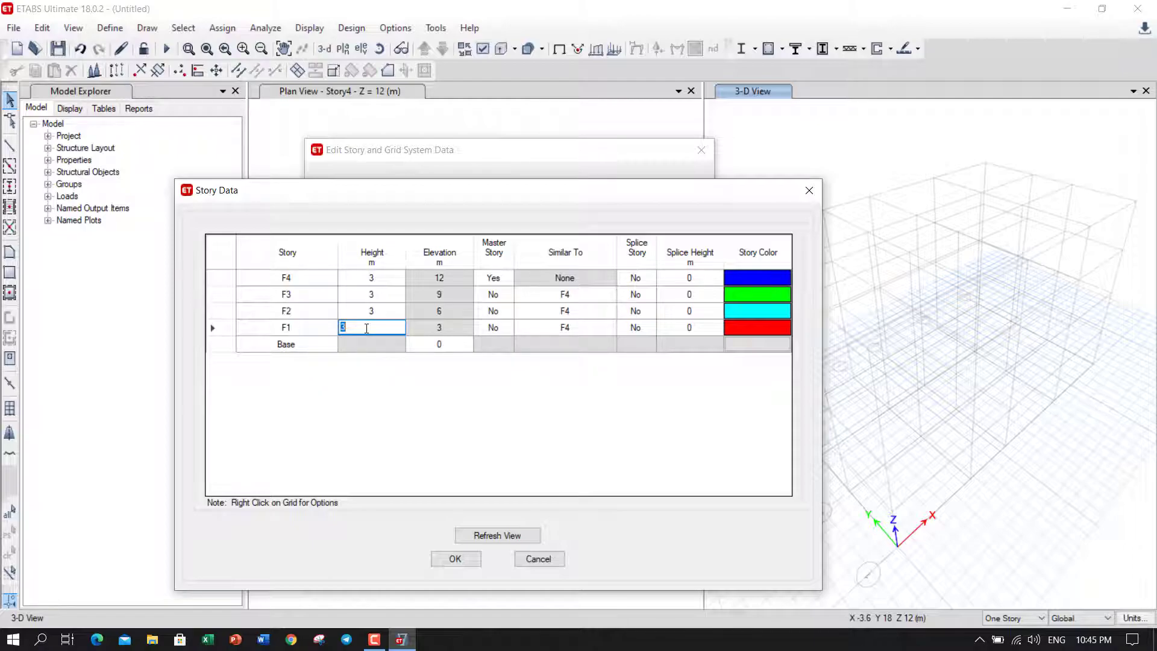
{"action": "key", "text": "BackSpace"}
{"action": "type", "text": "1"}
{"action": "left_click", "coordinate": [384, 309]}
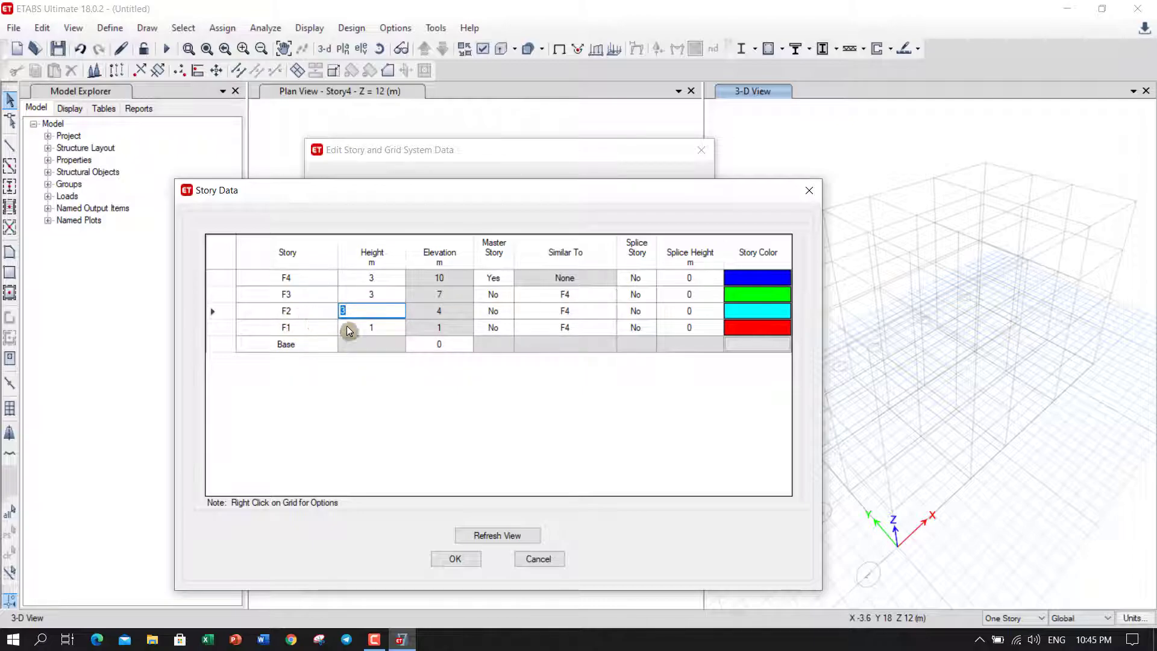
{"action": "type", "text": "4"}
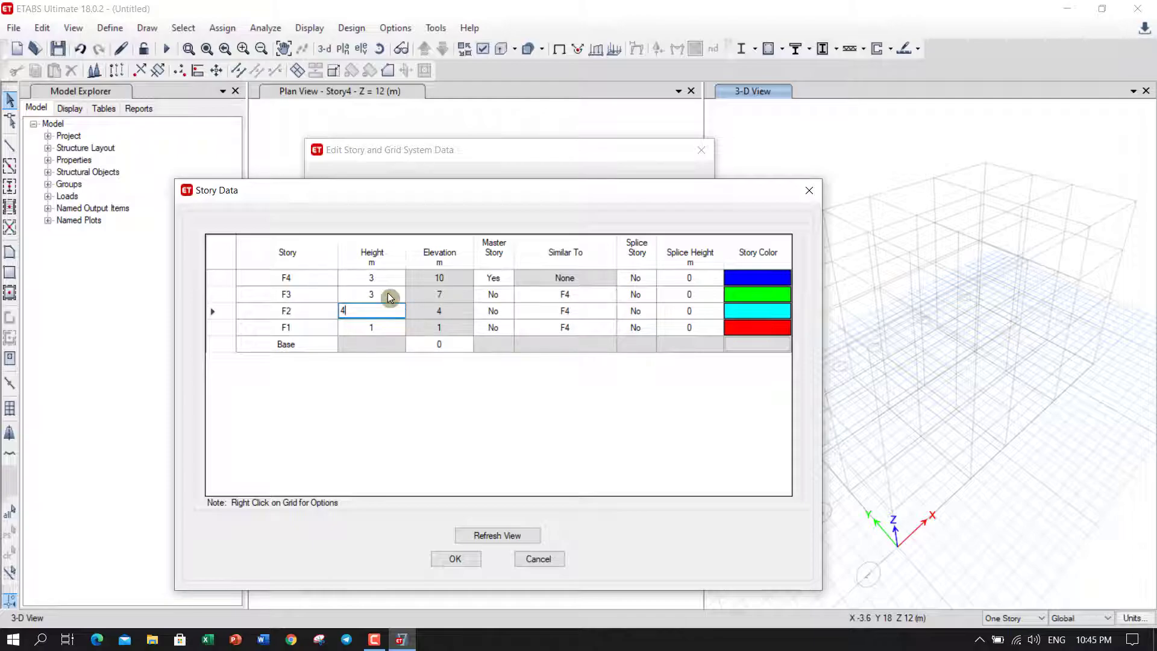
{"action": "key", "text": "Return"}
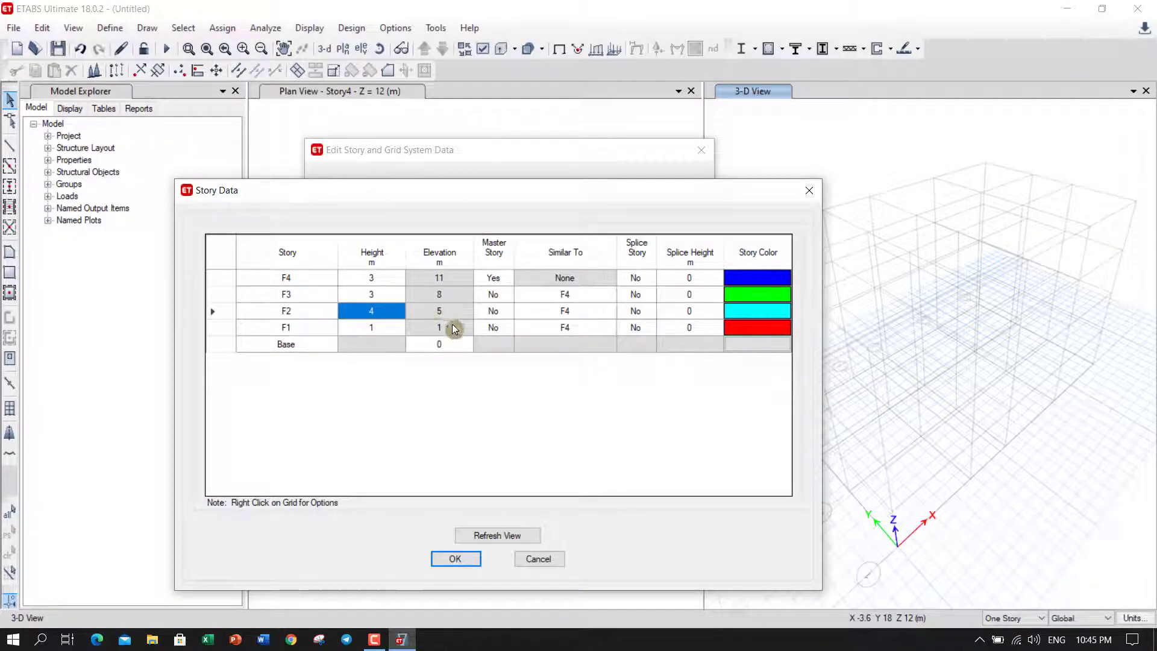
Step: Set the heights of stories F3 and F4 to 3.5 m each
{"action": "left_click", "coordinate": [384, 293]}
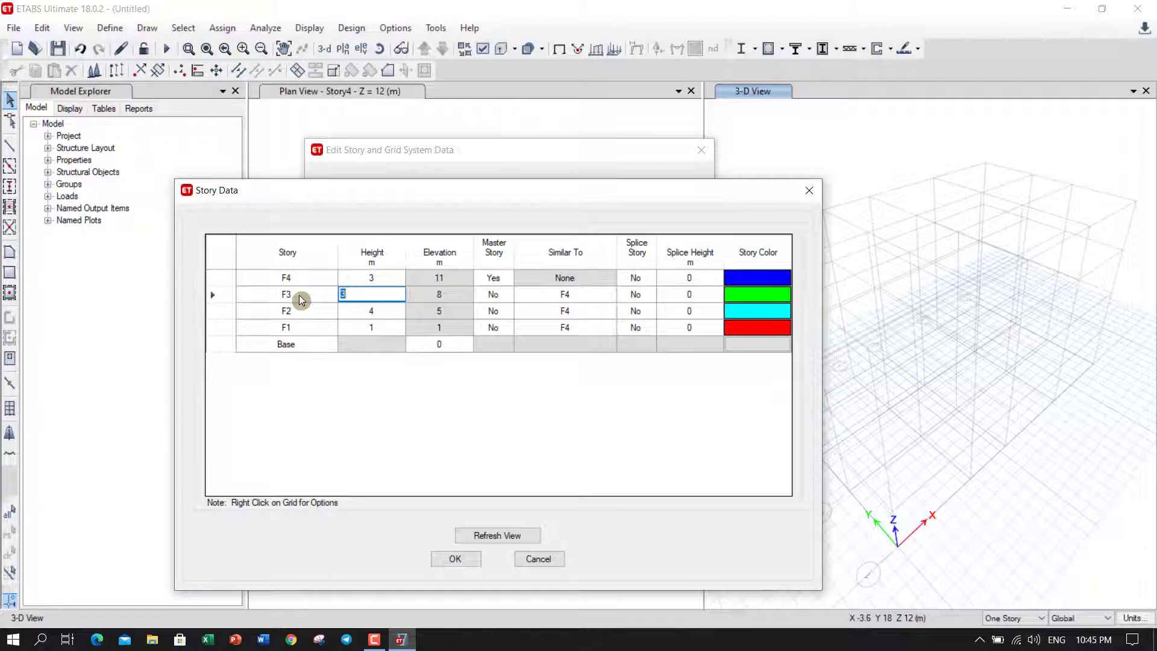
{"action": "type", "text": "3.5"}
{"action": "left_click", "coordinate": [380, 279]}
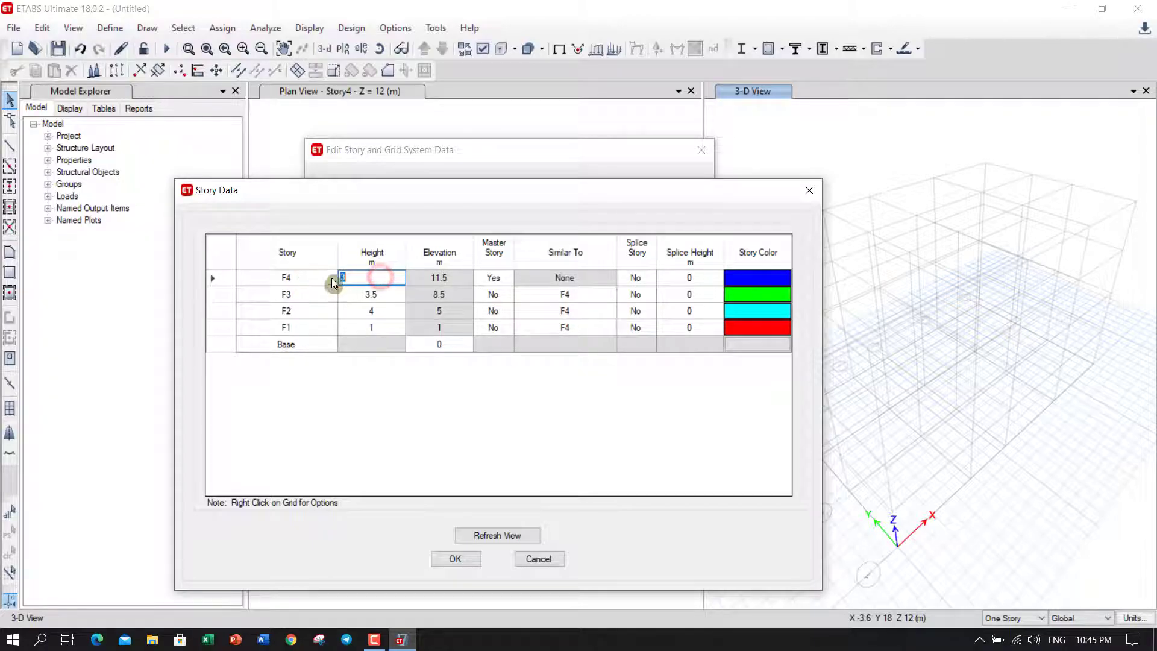
{"action": "type", "text": "3.5"}
{"action": "left_click", "coordinate": [393, 297]}
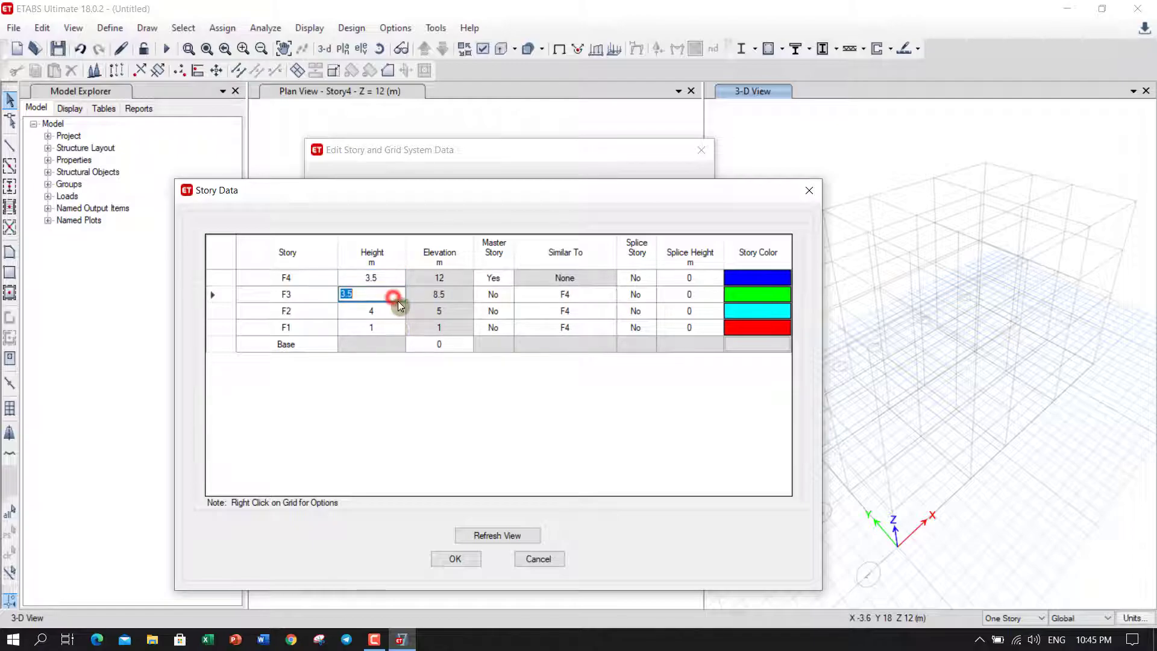
{"action": "left_click", "coordinate": [393, 279]}
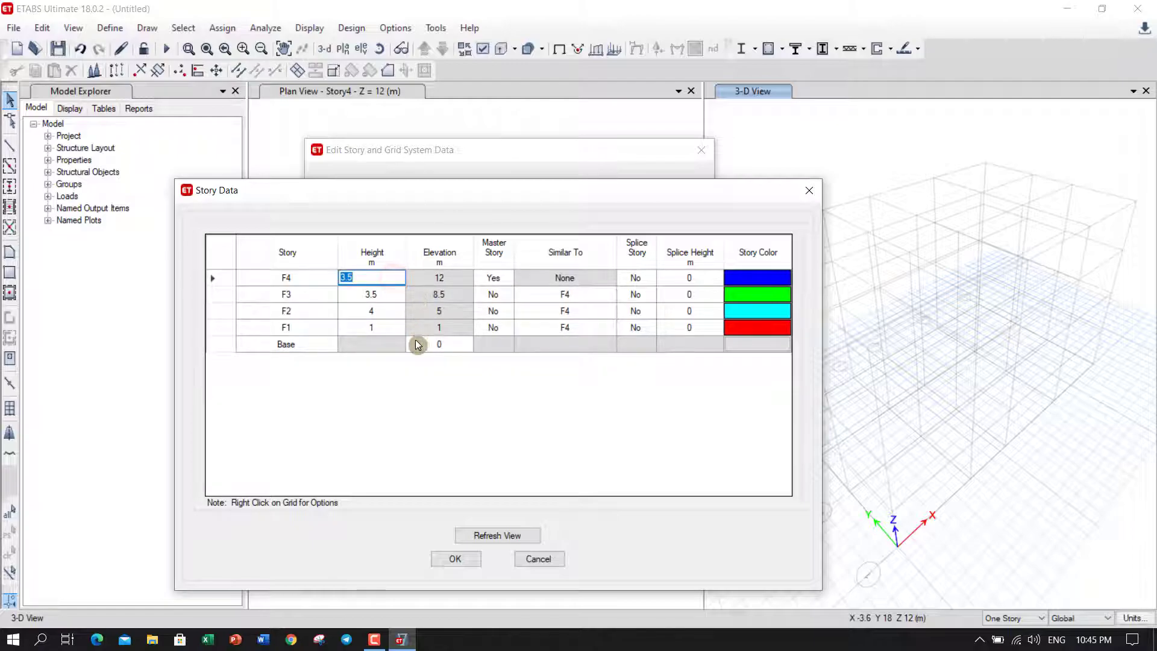
Step: Add two stories of 3.5 m height above story F4, keeping existing story heights and replicating them from F4
{"action": "left_click", "coordinate": [221, 277]}
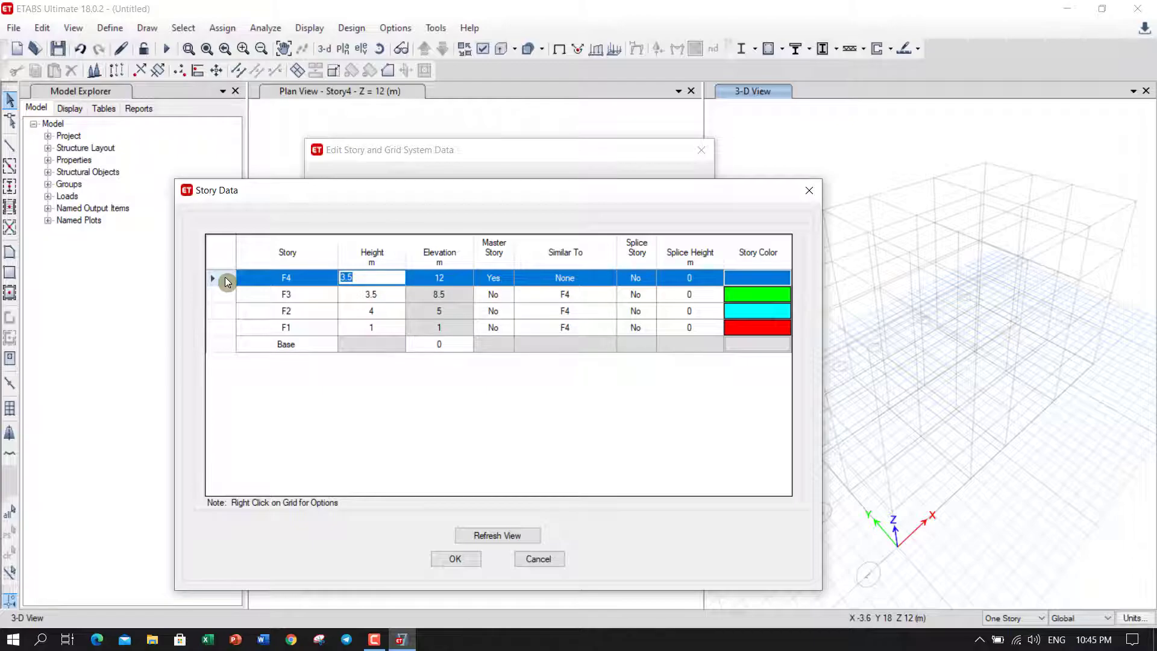
{"action": "right_click", "coordinate": [222, 278]}
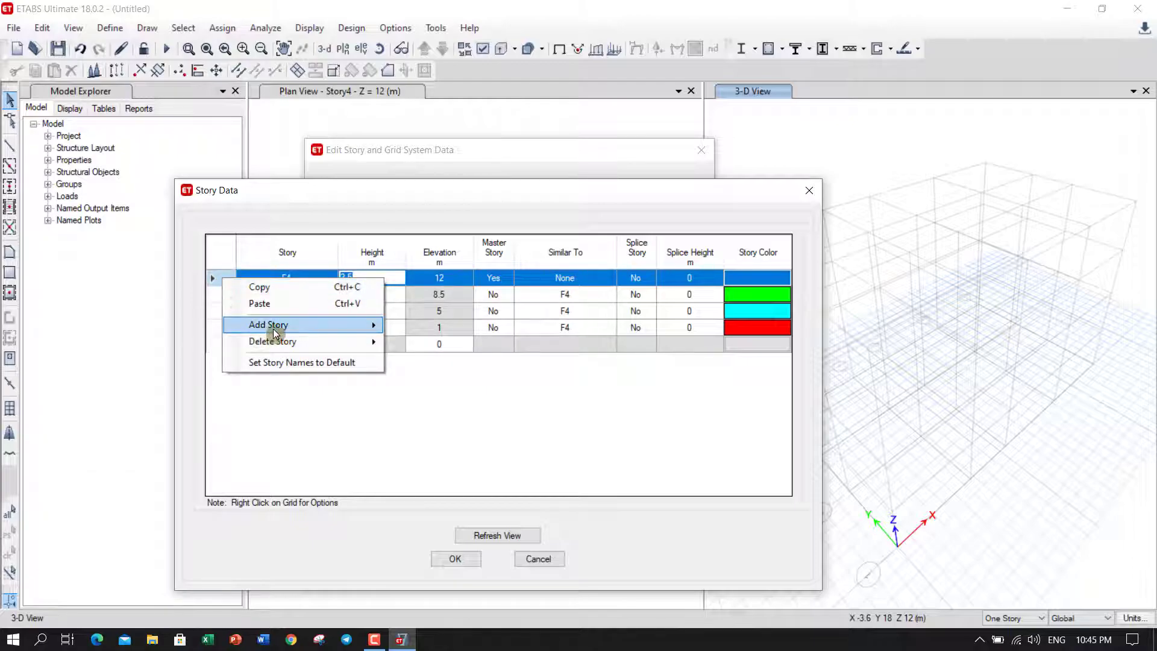
{"action": "mouse_move", "coordinate": [281, 327]}
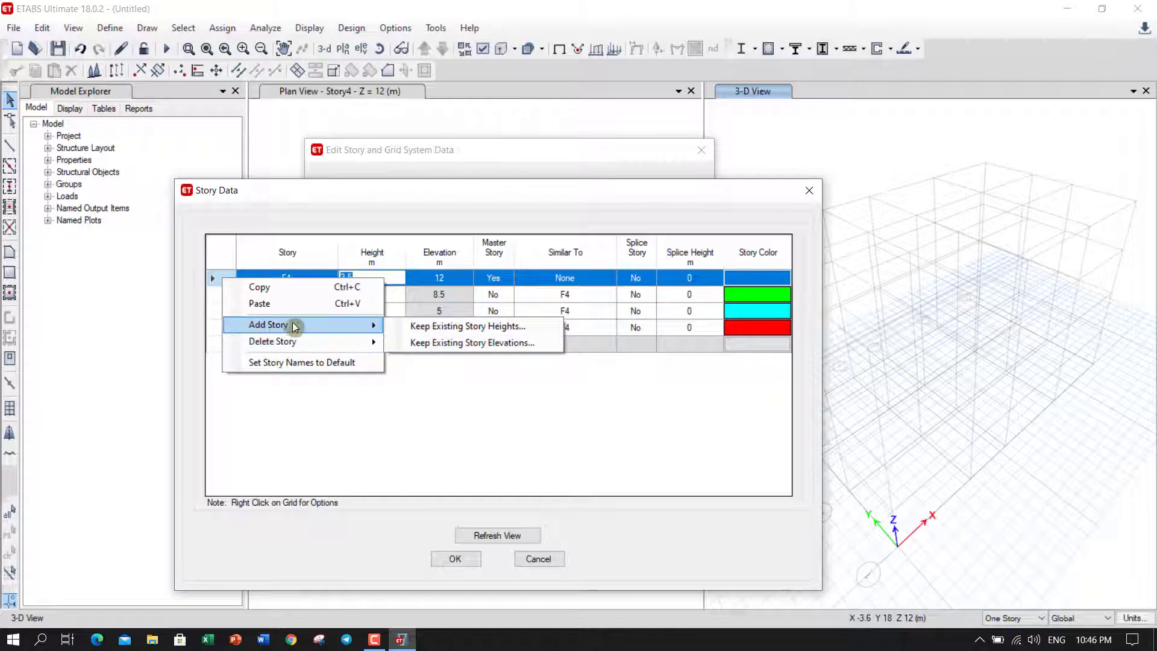
{"action": "left_click", "coordinate": [530, 328]}
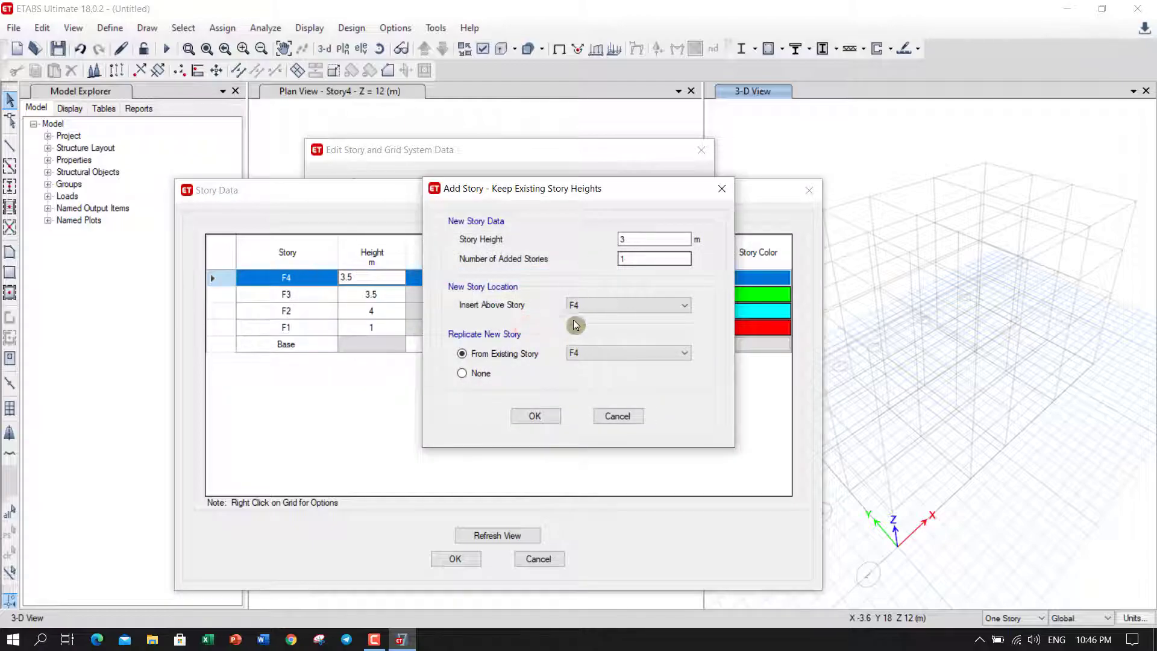
{"action": "left_click", "coordinate": [634, 241]}
{"action": "type", "text": ".5"}
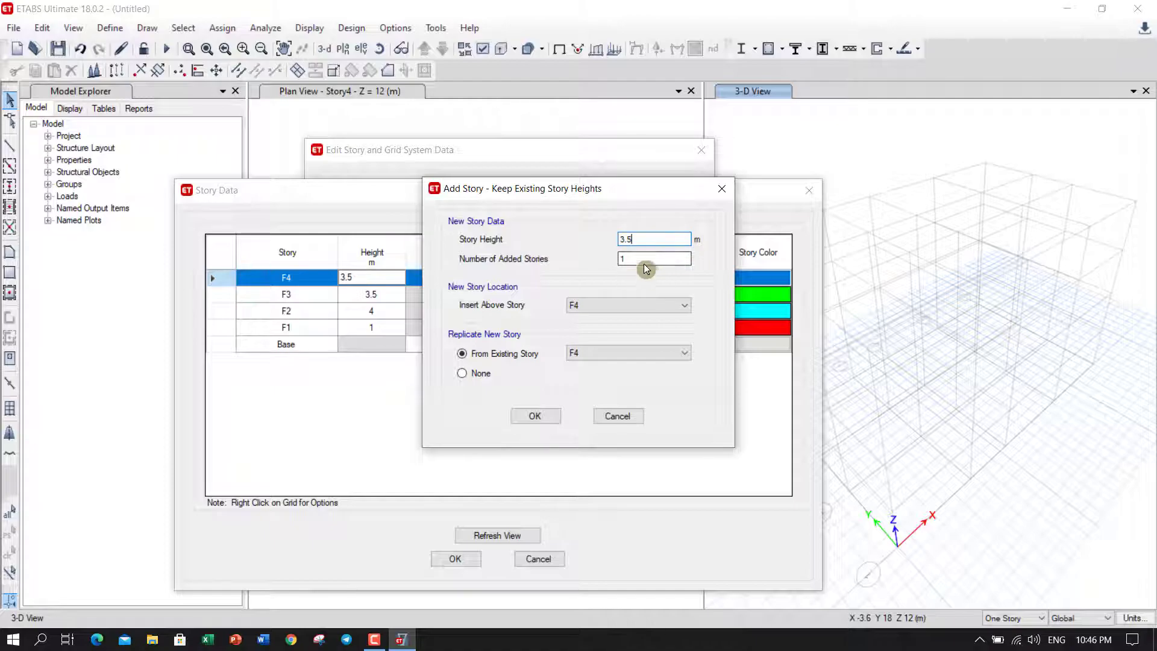
{"action": "double_click", "coordinate": [627, 259]}
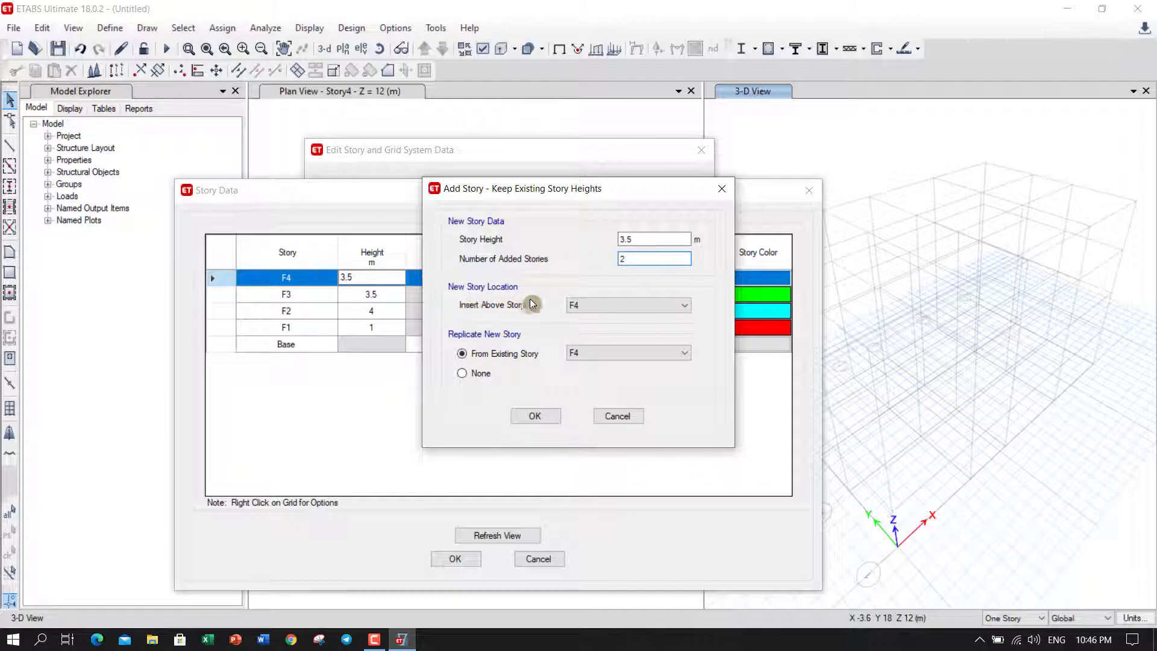
{"action": "left_click", "coordinate": [613, 307]}
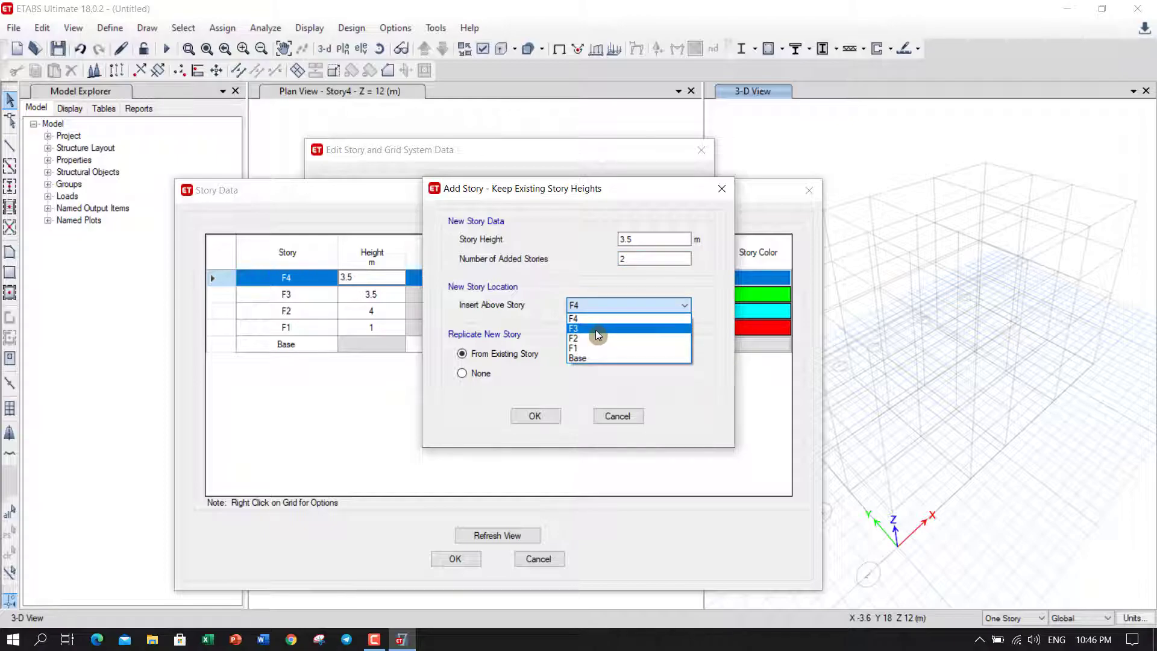
{"action": "left_click", "coordinate": [616, 304]}
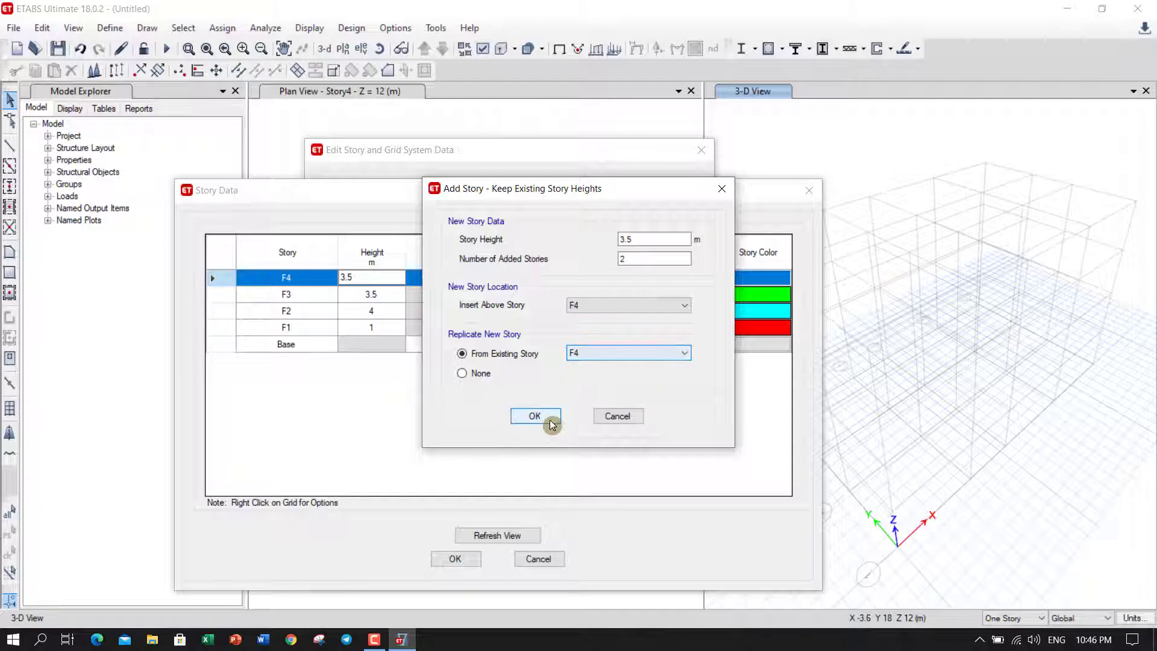
{"action": "left_click", "coordinate": [631, 355]}
{"action": "left_click", "coordinate": [631, 354]}
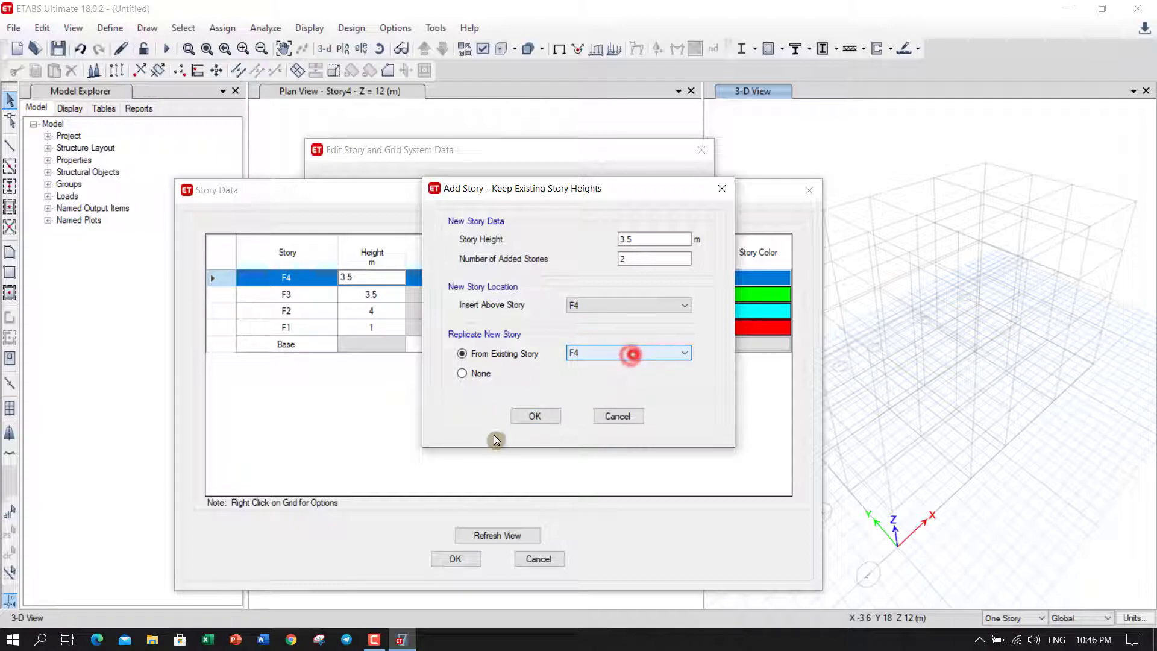
{"action": "left_click", "coordinate": [544, 417]}
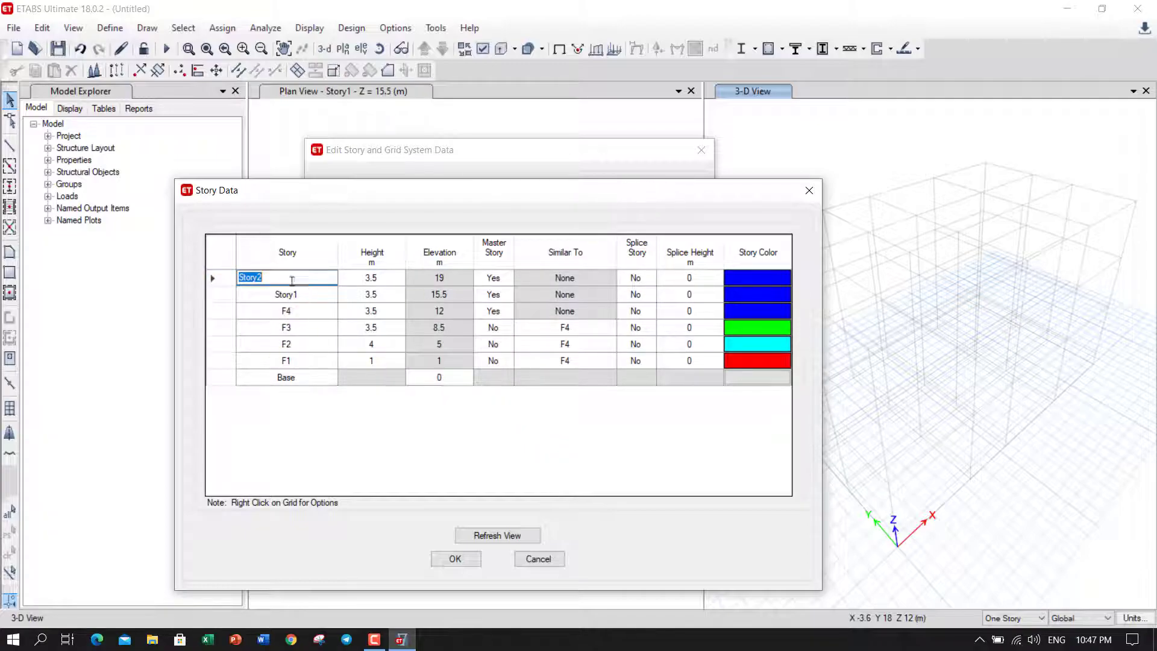
Step: Rename the added stories Story1 and Story2 in the story data as F5 and F6
{"action": "left_click_drag", "start_coordinate": [552, 194], "coordinate": [478, 162]}
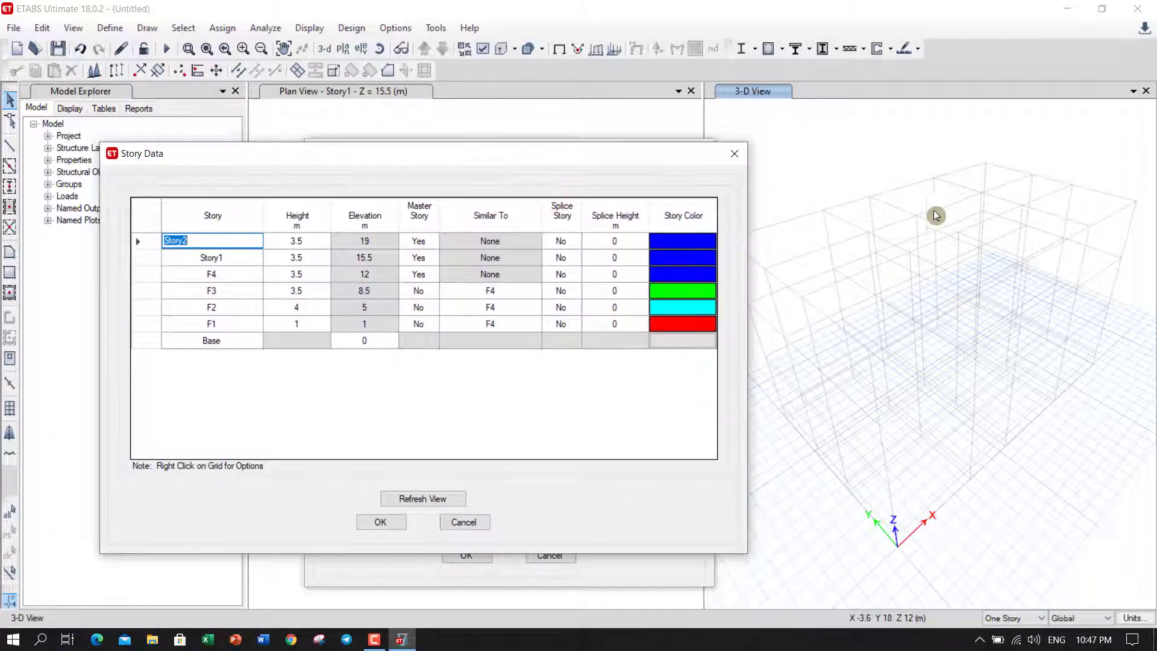
{"action": "left_click", "coordinate": [233, 257]}
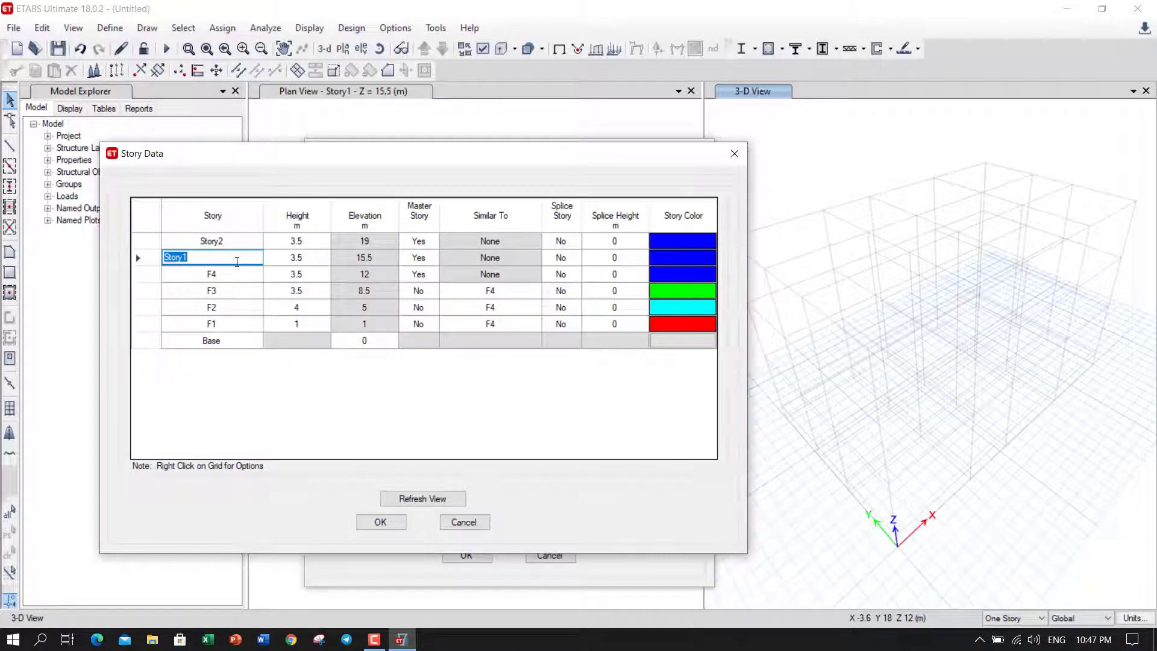
{"action": "type", "text": "F"}
{"action": "left_click", "coordinate": [236, 263]}
{"action": "type", "text": "5"}
{"action": "left_click", "coordinate": [227, 240]}
{"action": "type", "text": "F6"}
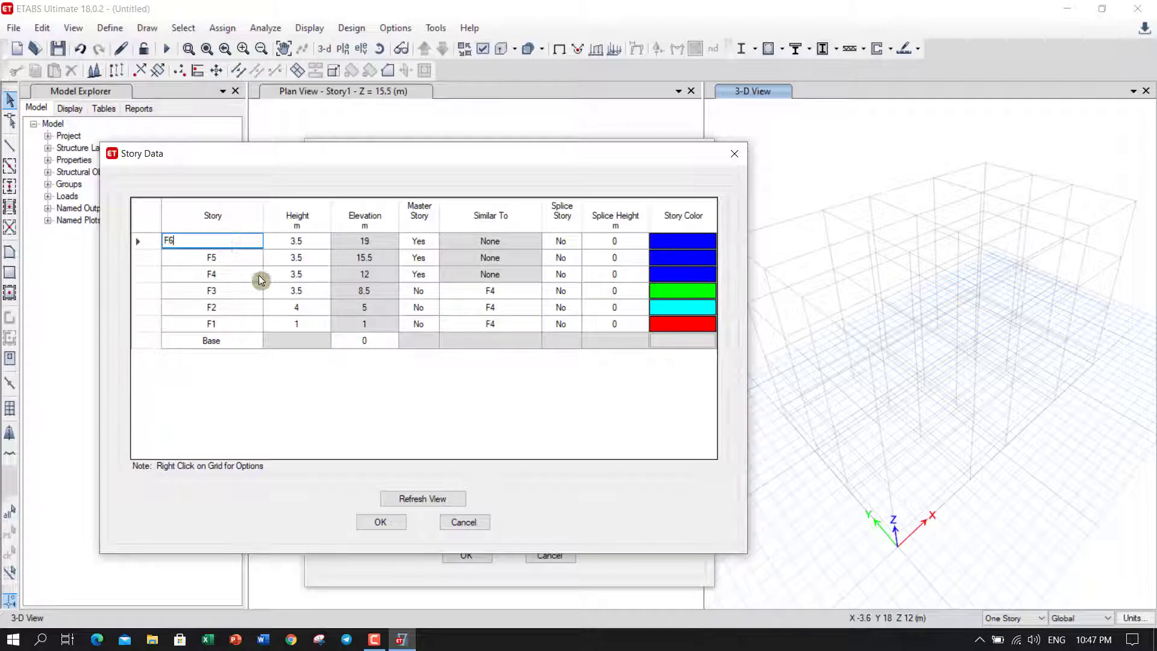
Step: Refresh the views with the new story data and accept the story and grid system edits
{"action": "left_click", "coordinate": [367, 411]}
{"action": "left_click", "coordinate": [432, 499]}
{"action": "left_click_drag", "start_coordinate": [568, 154], "coordinate": [500, 155]}
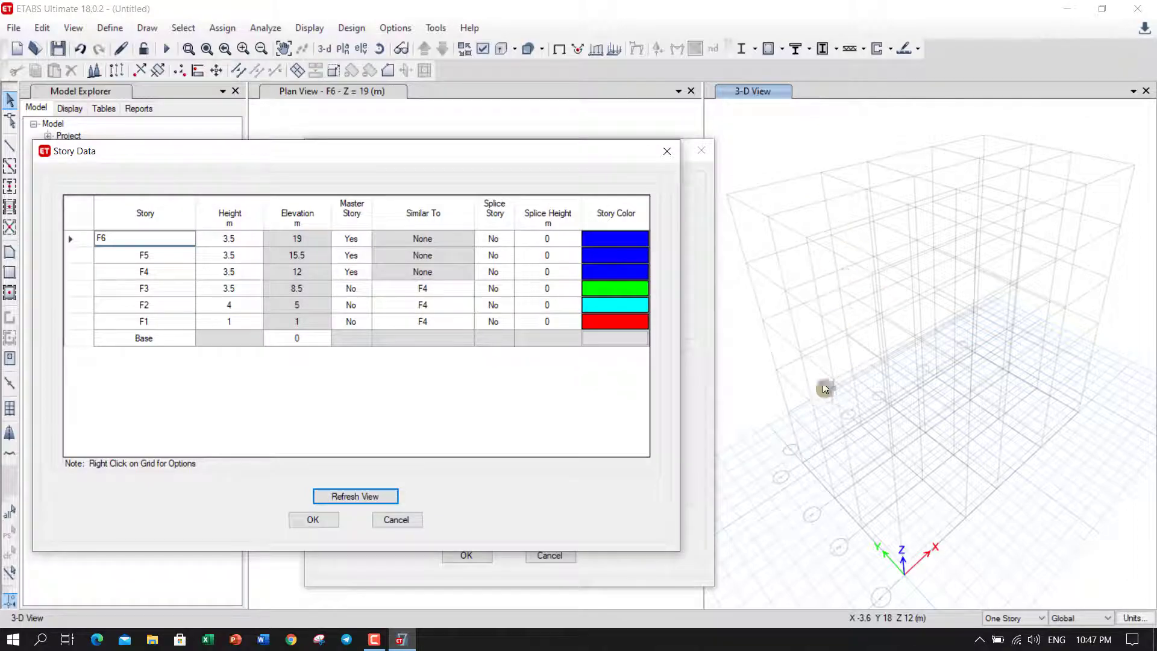
{"action": "left_click", "coordinate": [313, 521]}
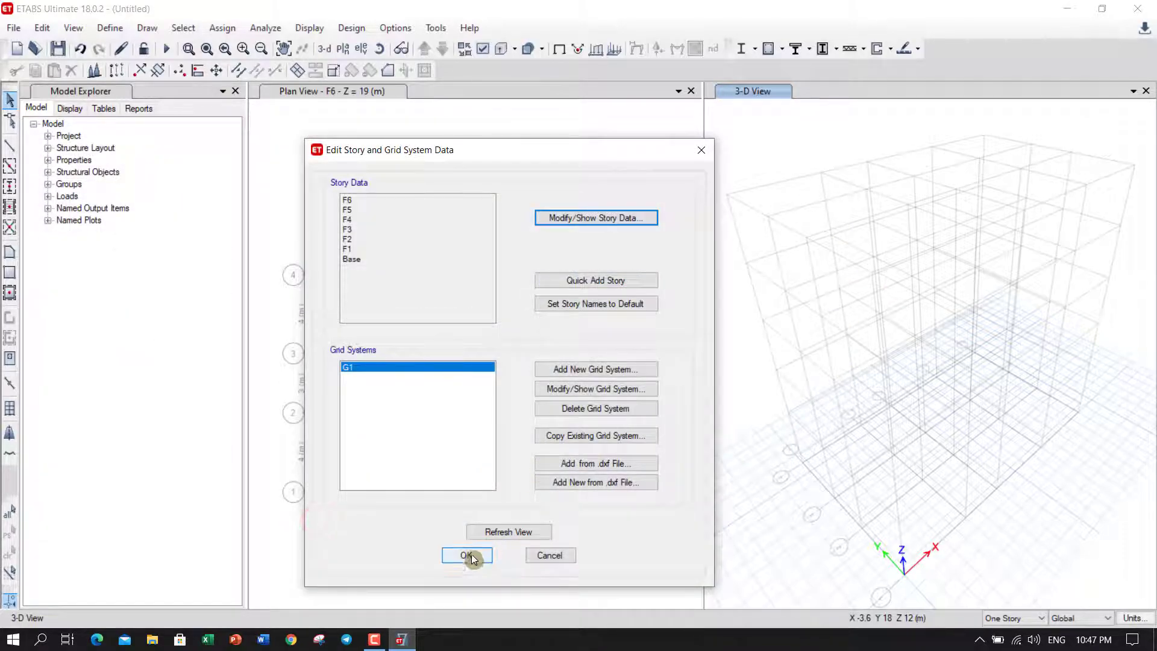
{"action": "left_click", "coordinate": [475, 557]}
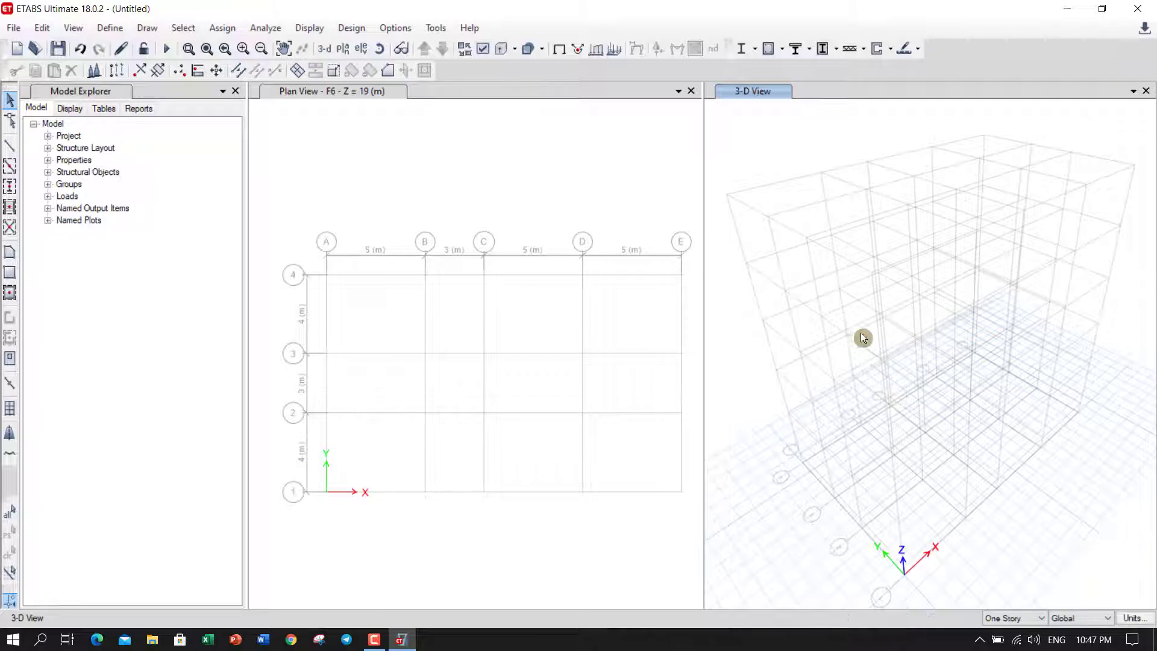
{"action": "middle_click_drag", "start_coordinate": [885, 392], "coordinate": [963, 382], "text": "shift"}
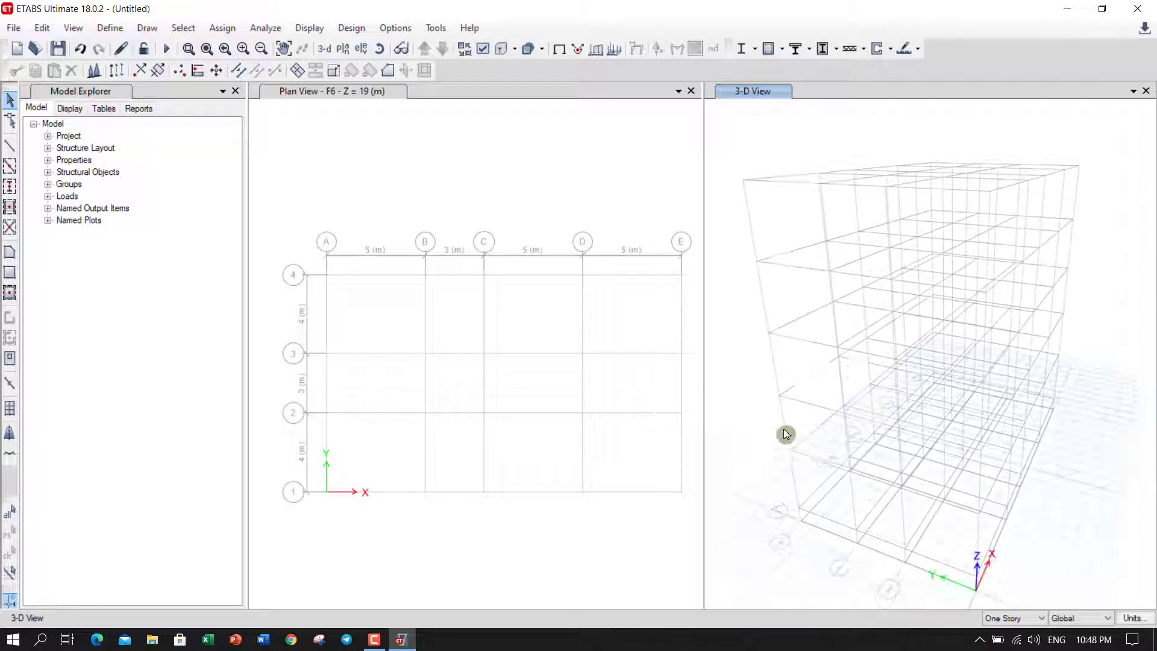
{"action": "middle_click_drag", "start_coordinate": [880, 431], "coordinate": [896, 413]}
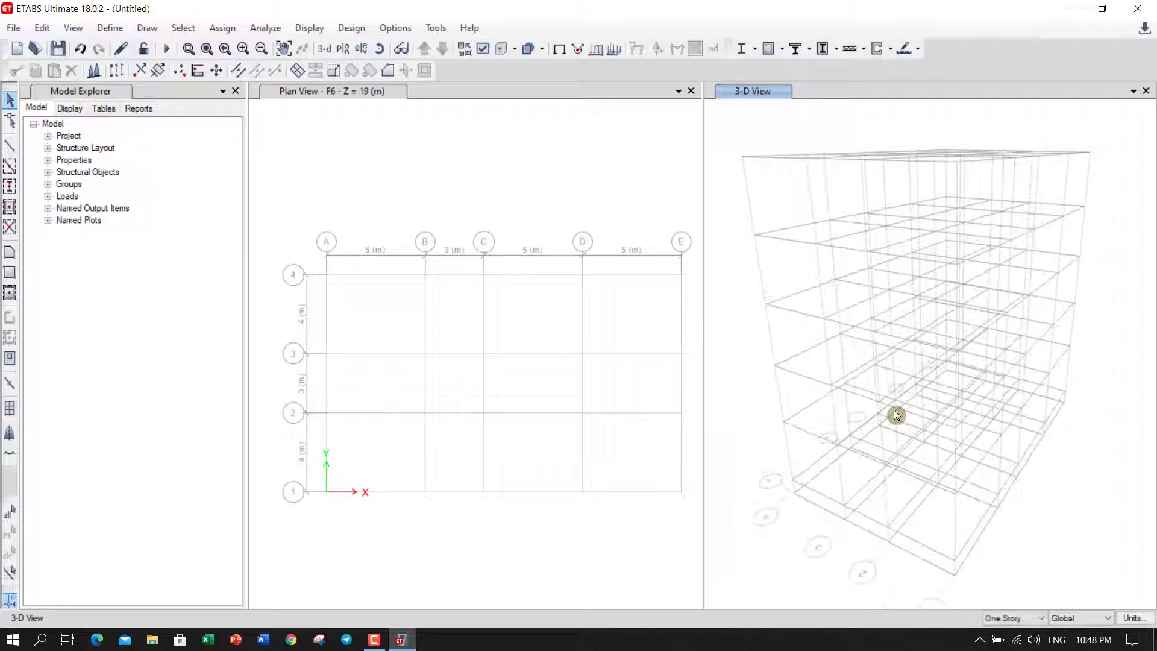